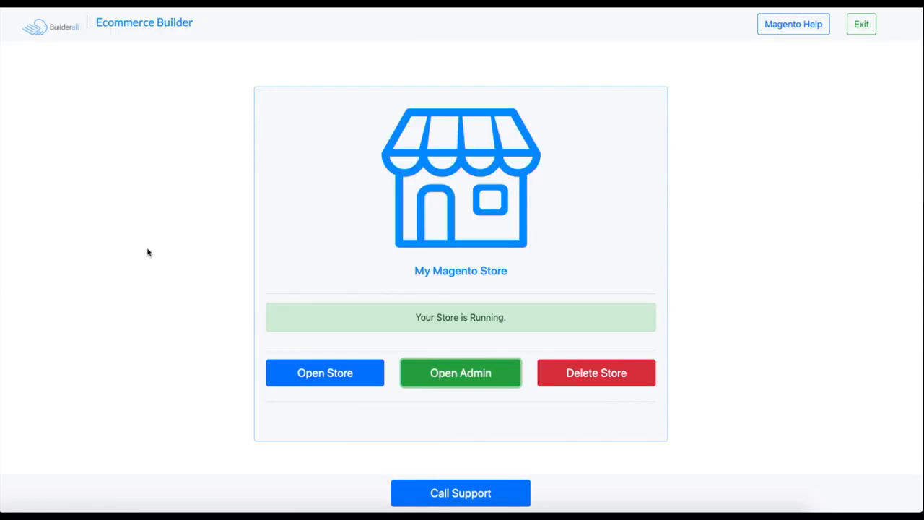
- Open the Magento store's admin and edit the design configuration of the Default Store View
click(460, 379)
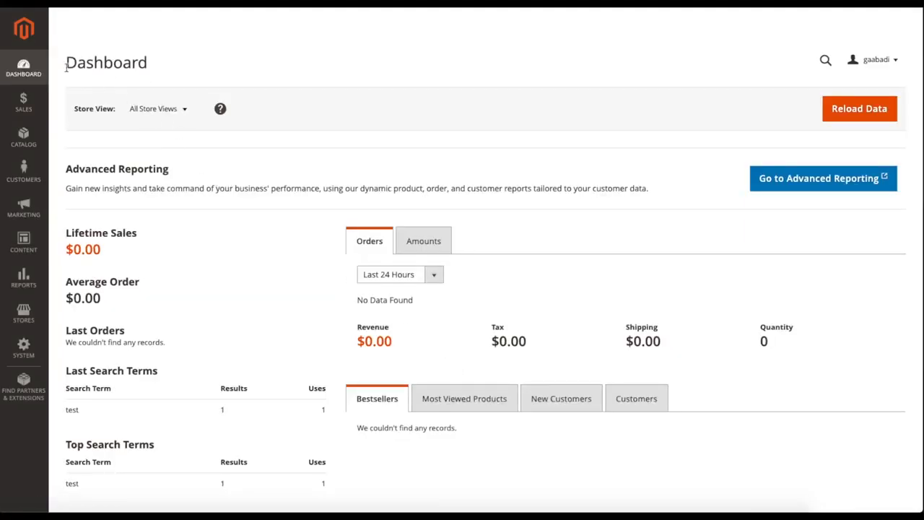
scroll(37, 246, down, 1)
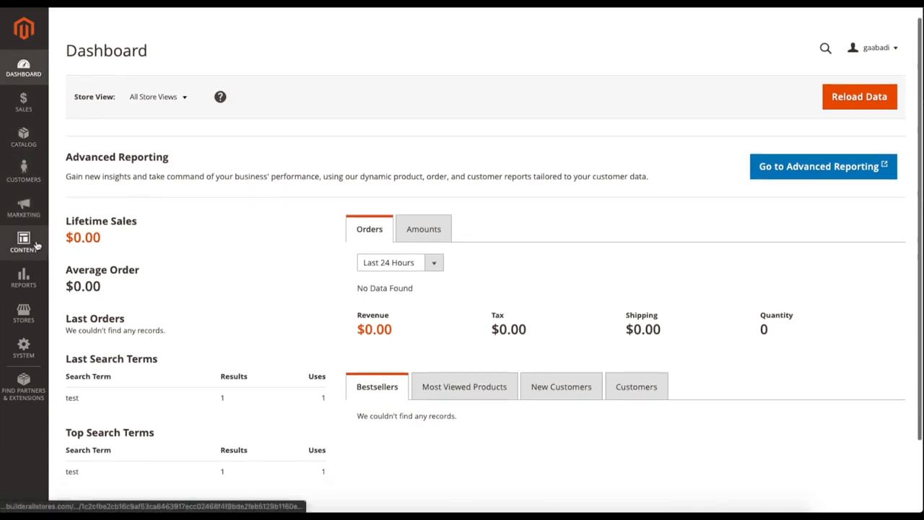
click(28, 242)
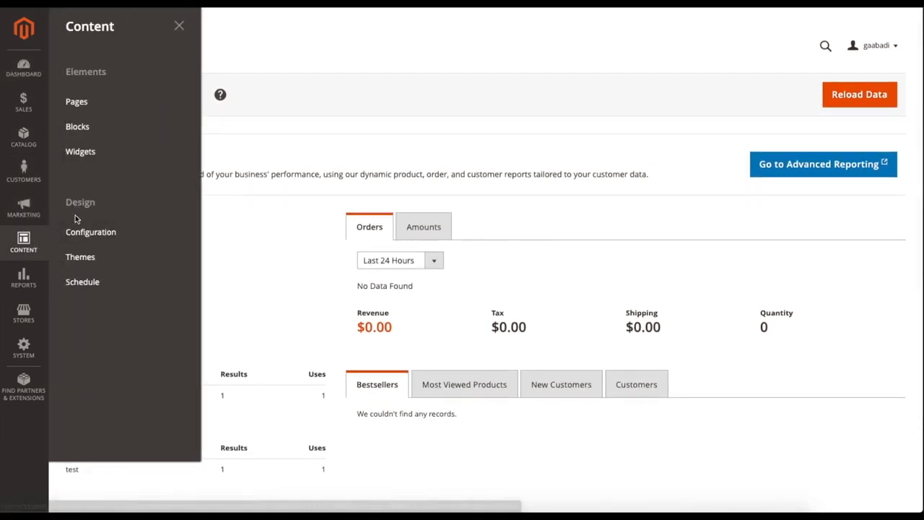
click(93, 238)
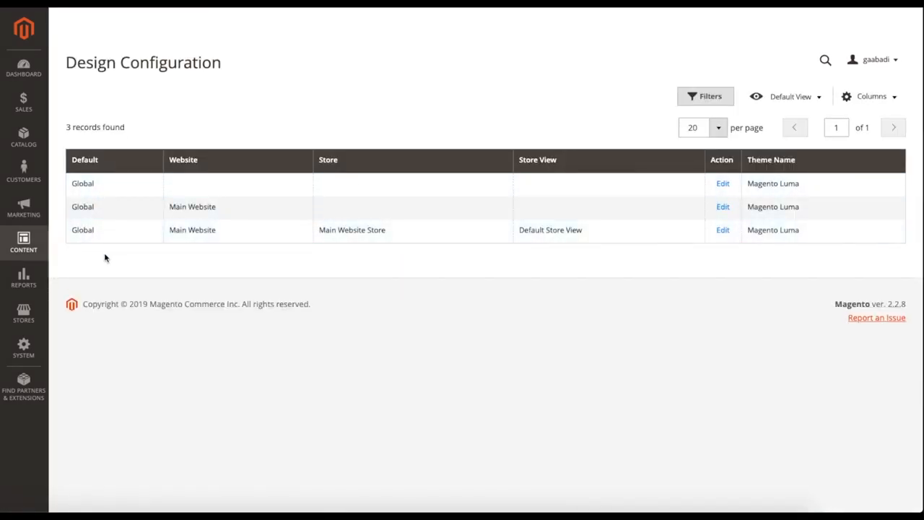
click(721, 237)
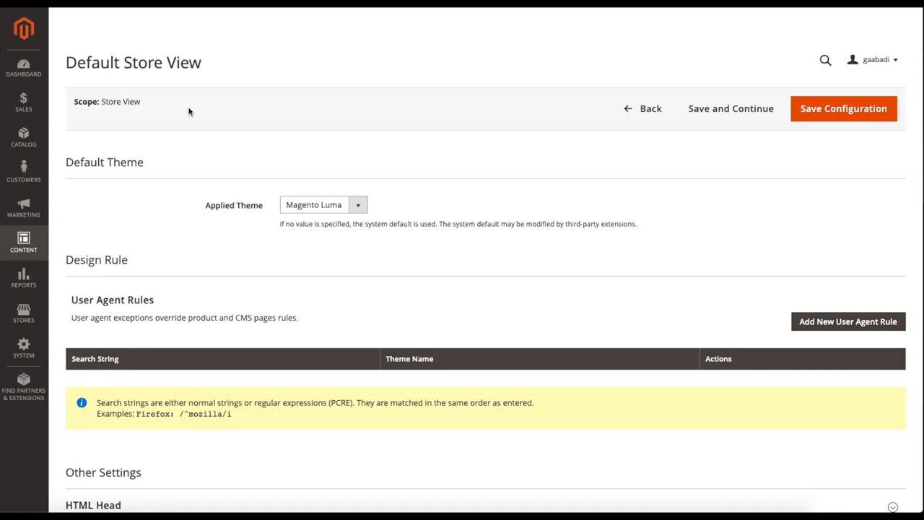
- Look through the store view's design settings and expand the HTML Head section under Other Settings
scroll(151, 196, down, 3)
scroll(123, 264, down, 3)
scroll(124, 266, up, 5)
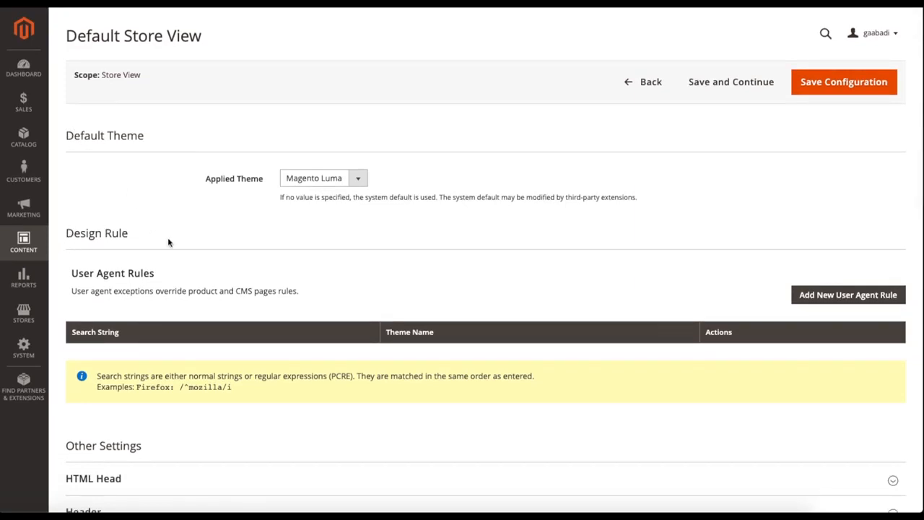
scroll(236, 242, down, 3)
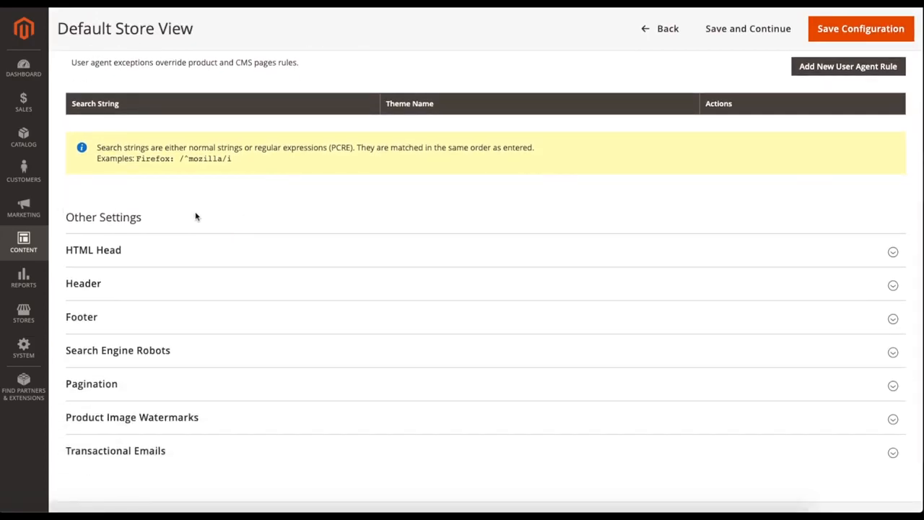
scroll(195, 217, down, 2)
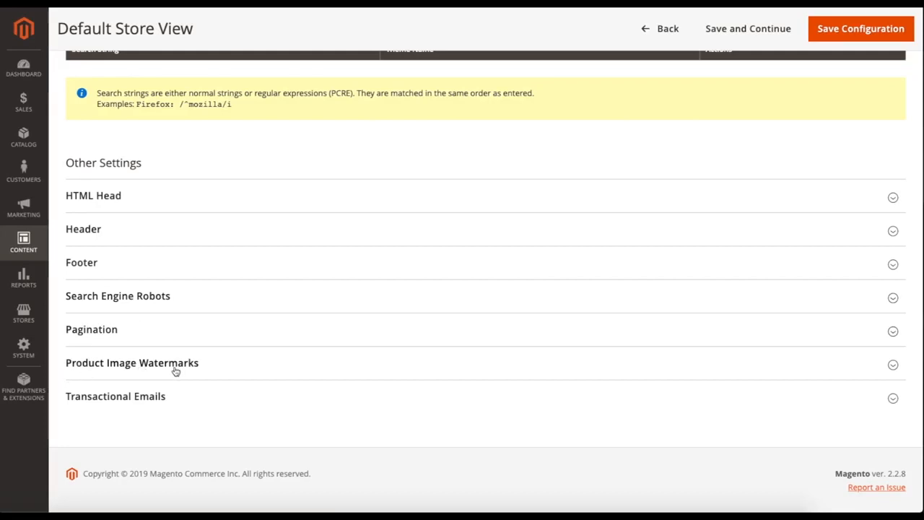
scroll(269, 263, up, 1)
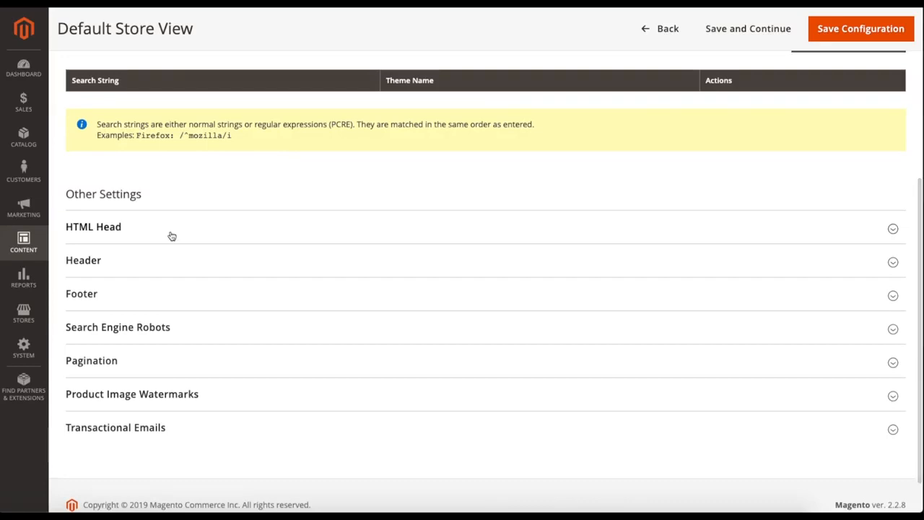
click(172, 236)
scroll(177, 261, down, 3)
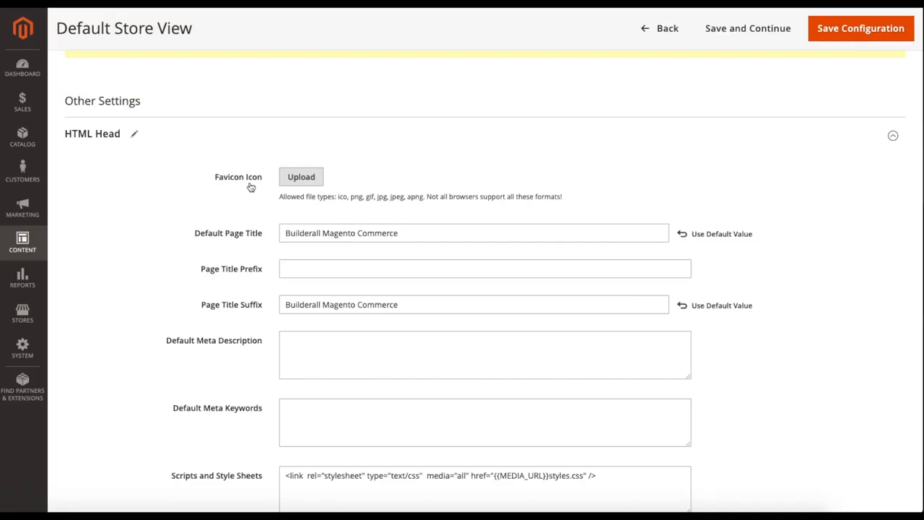
- Examine the Favicon Icon and Default Page Title settings in the HTML Head section
scroll(272, 225, down, 1)
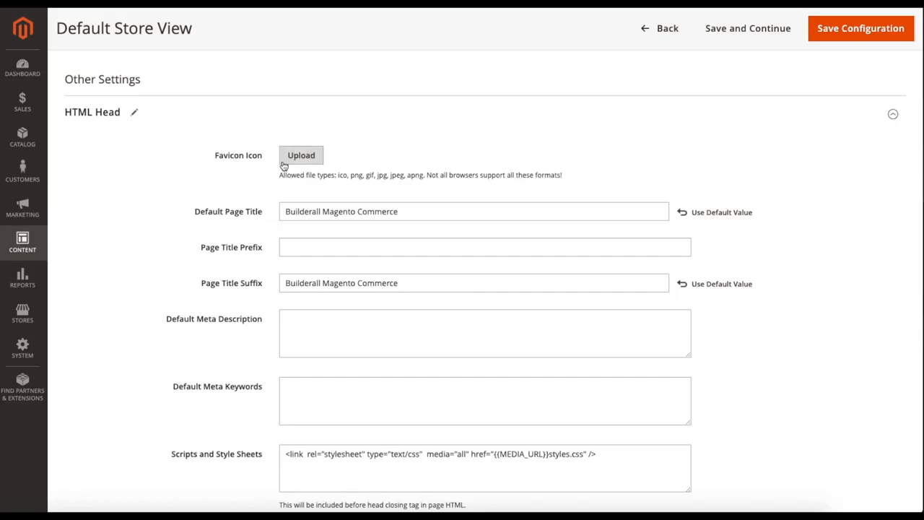
scroll(246, 200, down, 1)
drag(194, 200, 270, 203)
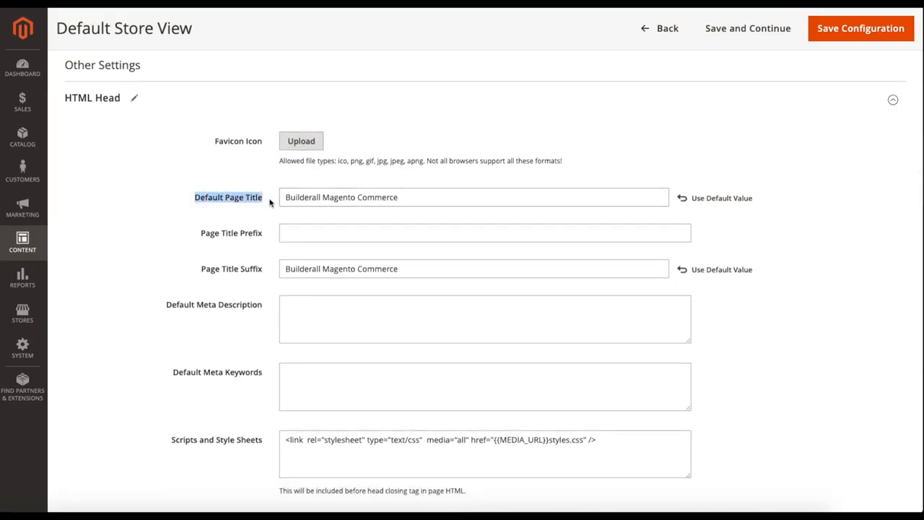
click(270, 202)
scroll(270, 203, up, 1)
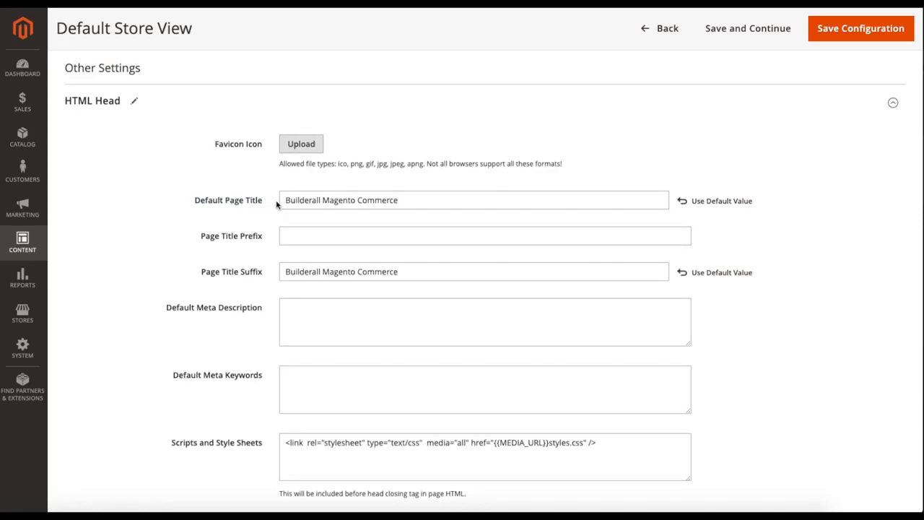
drag(285, 201, 407, 205)
click(407, 205)
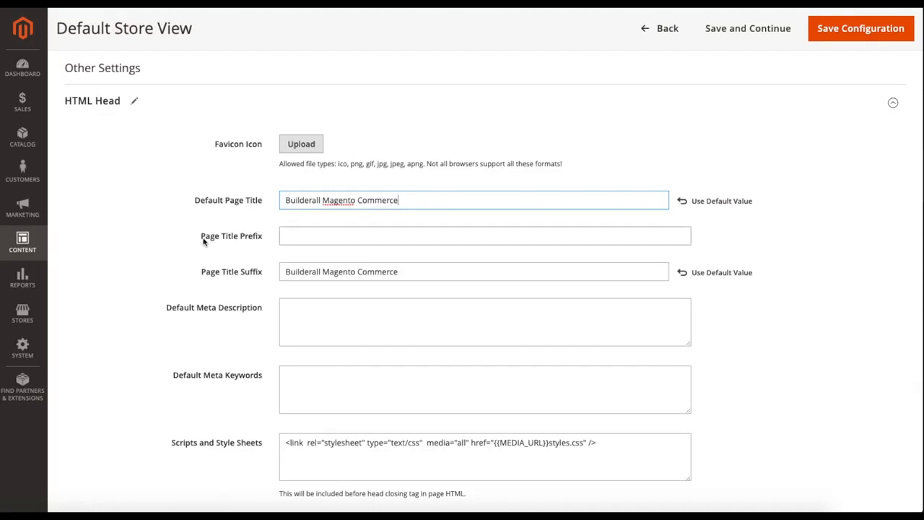
- Examine the page title prefix and suffix, default meta description, meta keywords, and Scripts and Style Sheets fields
scroll(282, 258, down, 1)
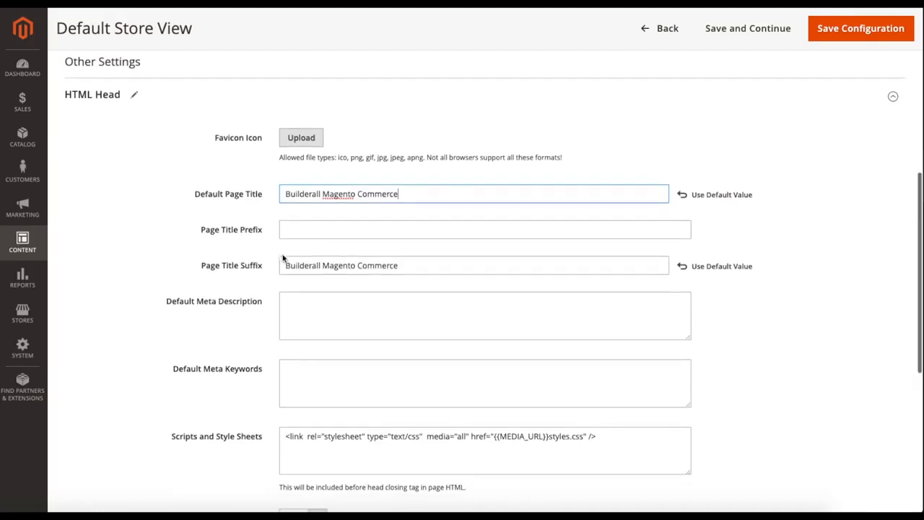
scroll(278, 258, up, 1)
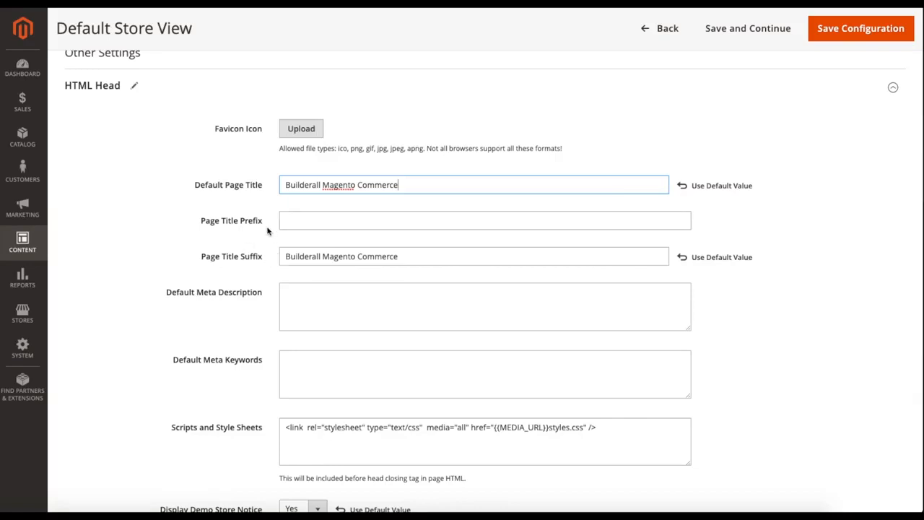
scroll(273, 262, down, 1)
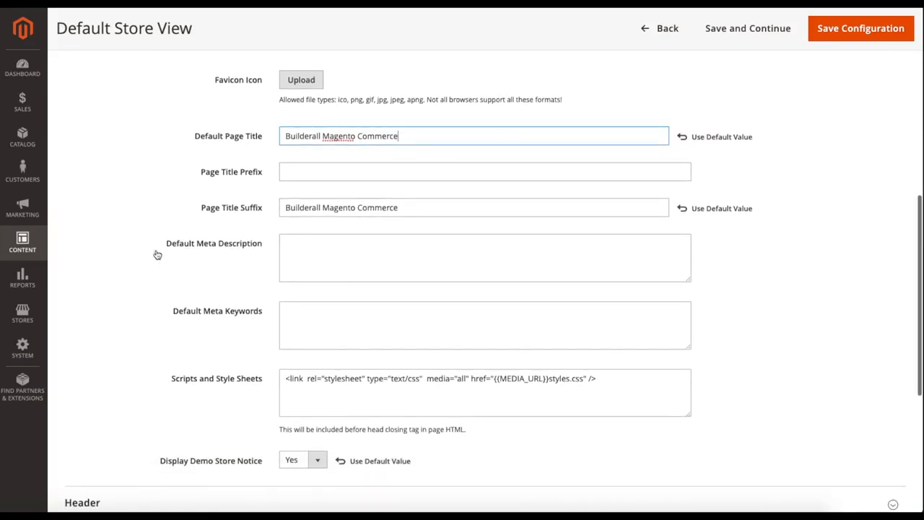
click(287, 252)
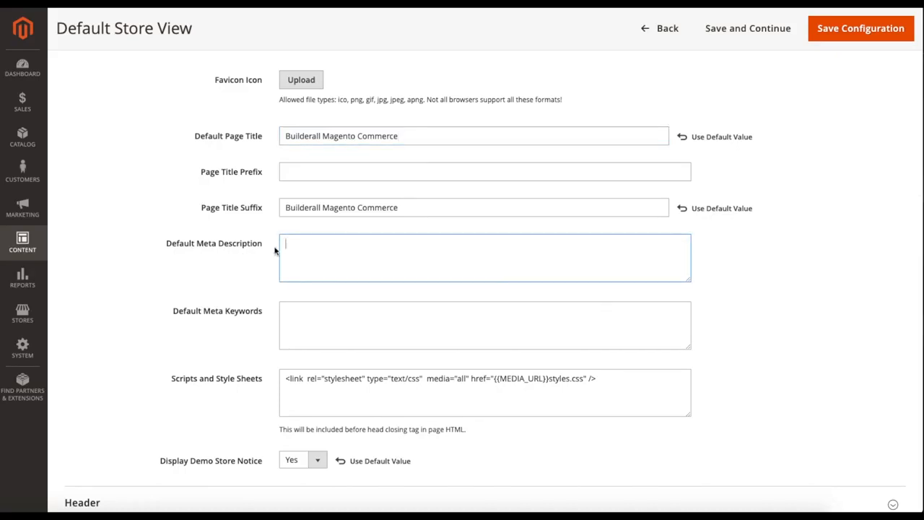
scroll(275, 251, down, 1)
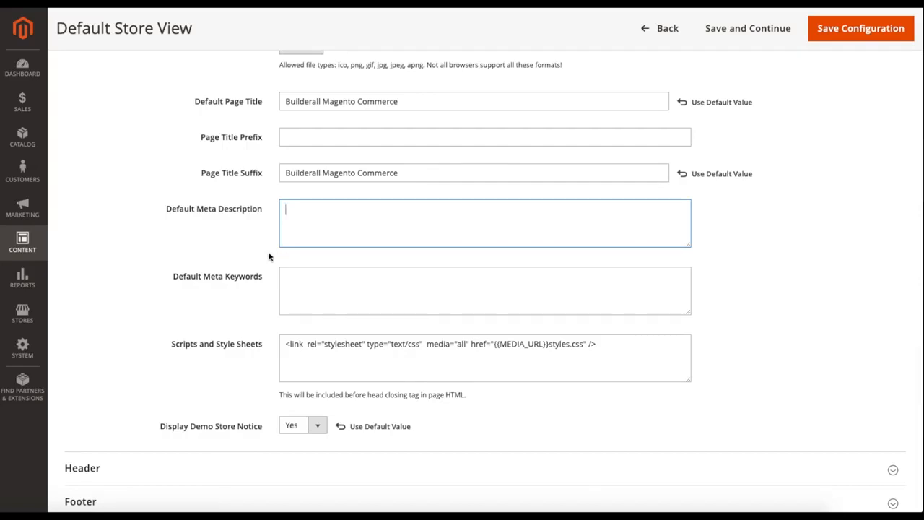
scroll(269, 261, down, 1)
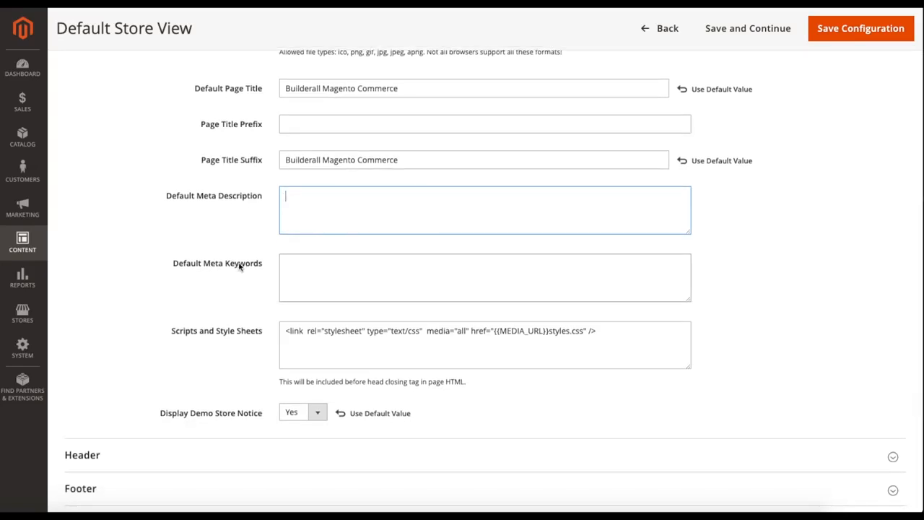
scroll(262, 275, down, 1)
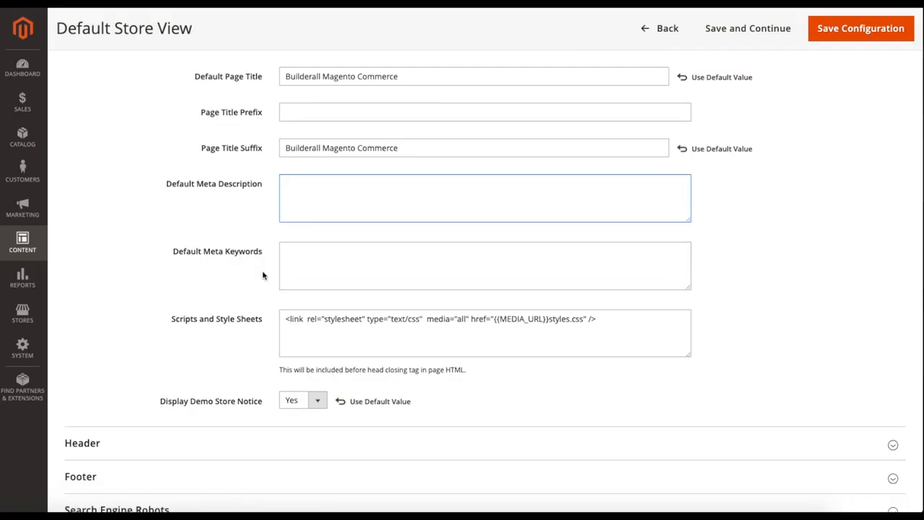
scroll(262, 275, down, 2)
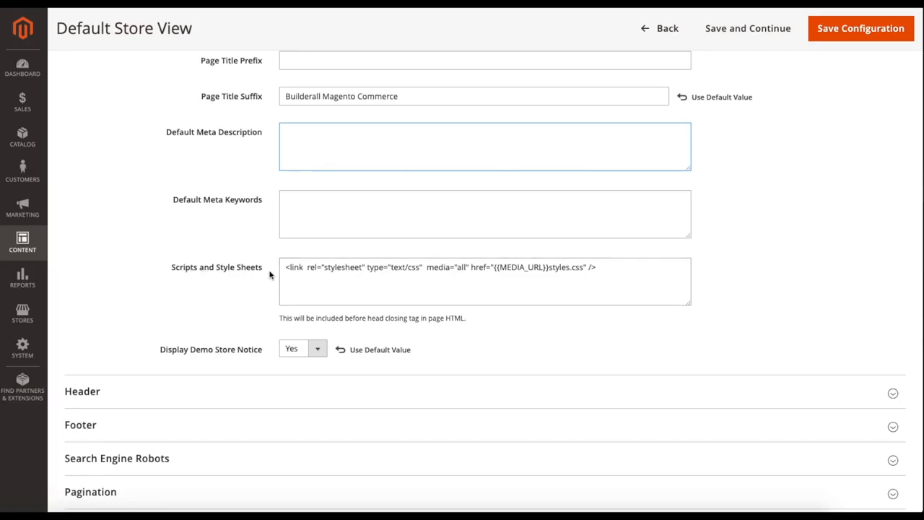
scroll(270, 274, down, 2)
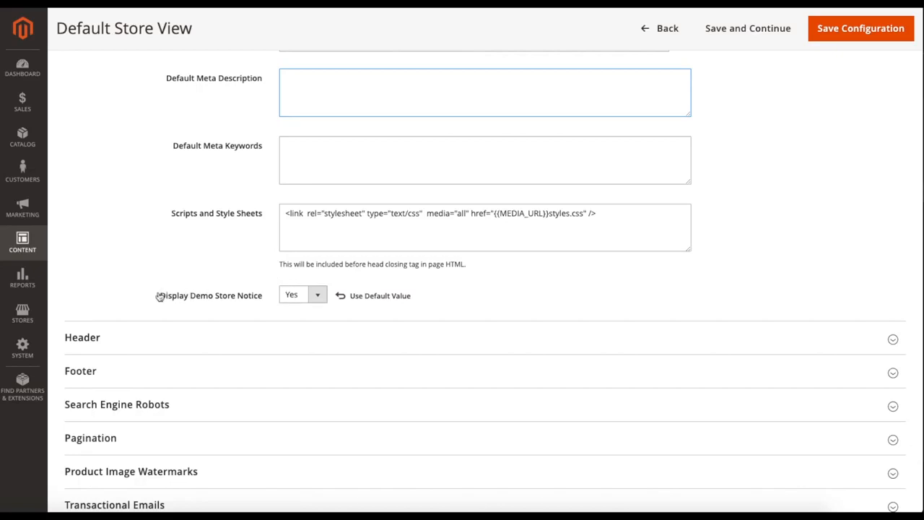
- Set Display Demo Store Notice to No
click(297, 299)
click(293, 297)
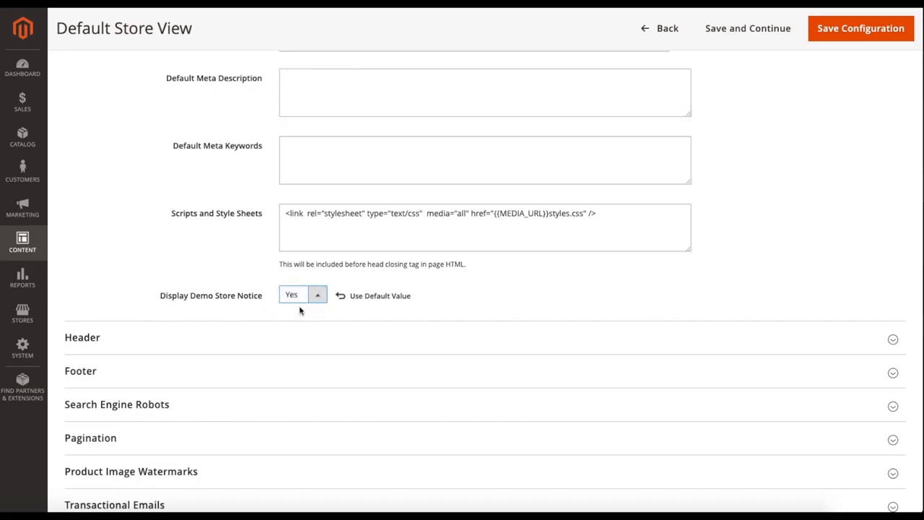
drag(191, 297, 221, 302)
click(289, 298)
click(292, 297)
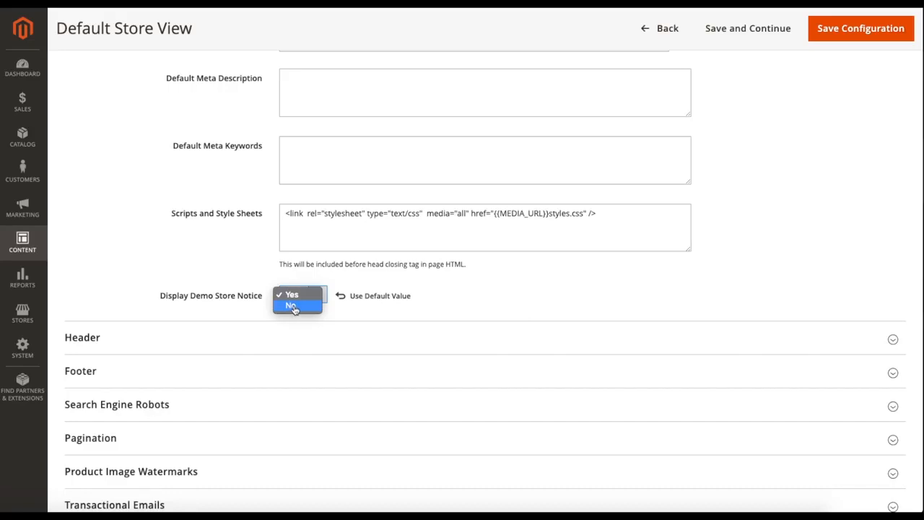
click(294, 308)
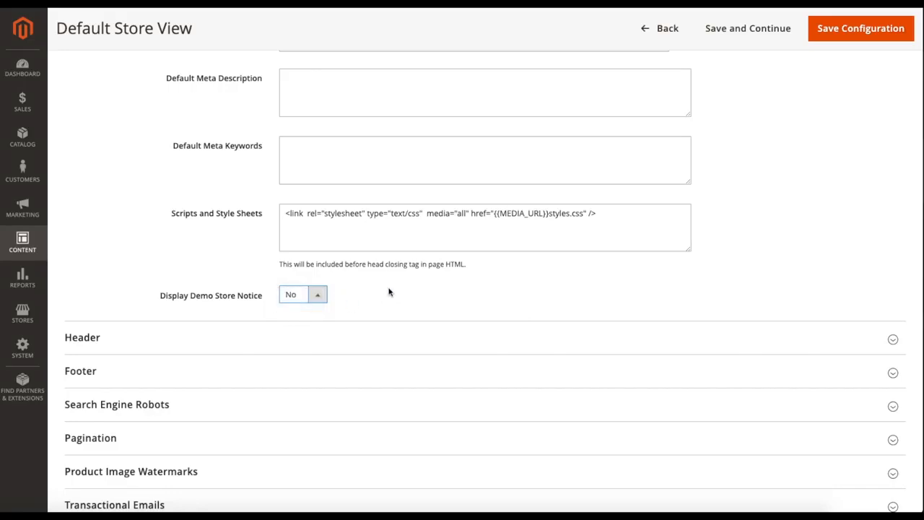
- Expand the Header section and examine the logo image, logo width and height, welcome text and logo alt text settings
scroll(389, 292, down, 1)
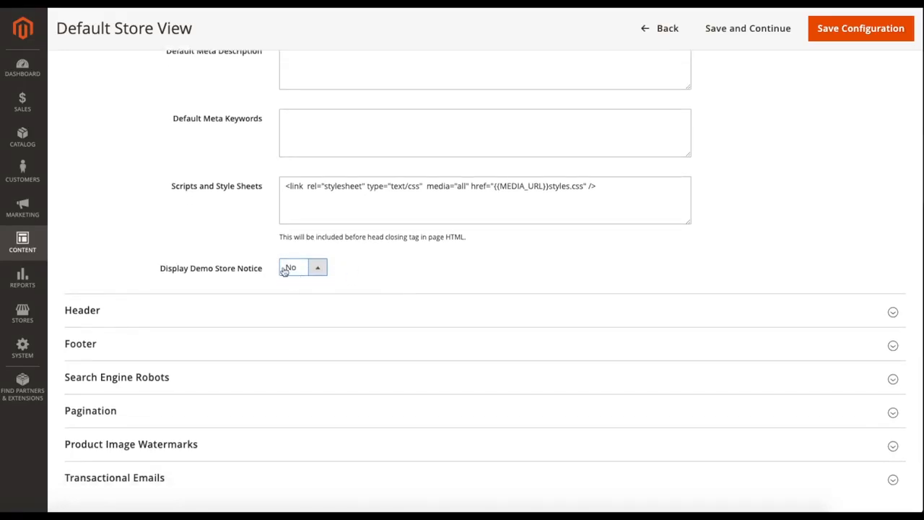
scroll(380, 279, down, 1)
scroll(380, 278, down, 2)
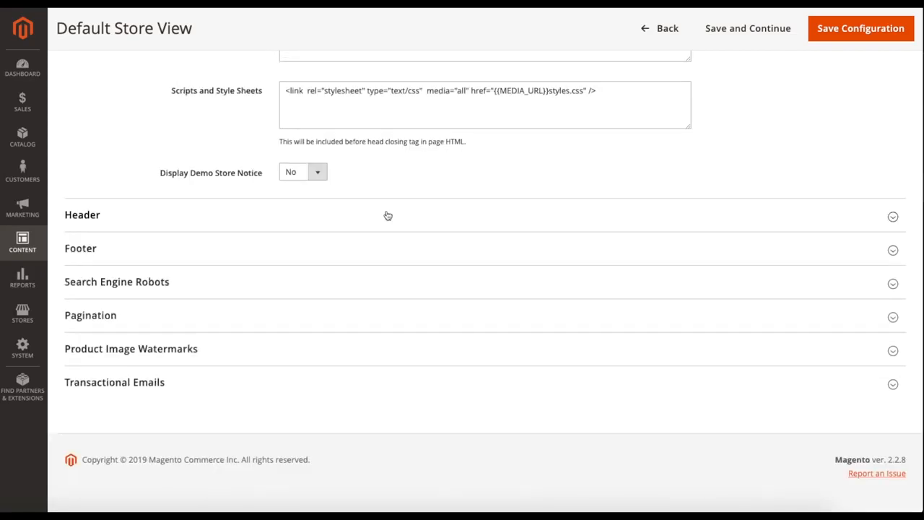
click(387, 215)
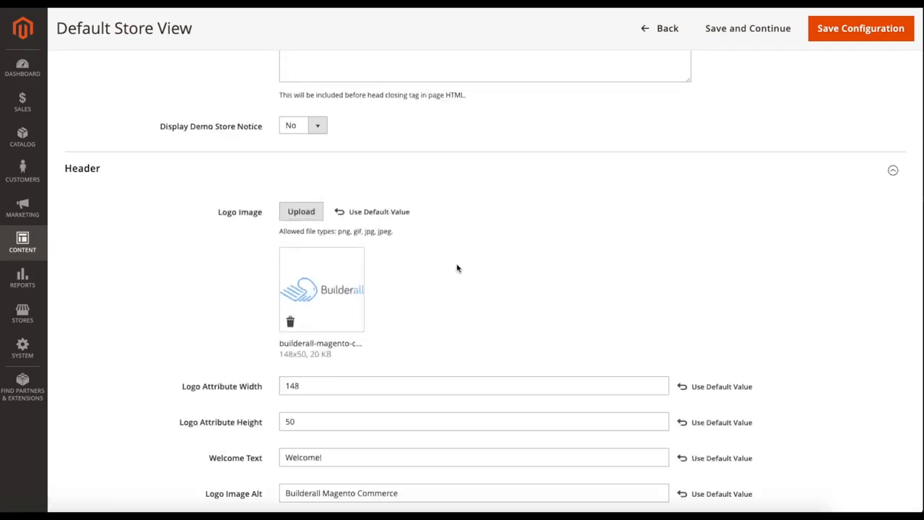
scroll(456, 267, down, 4)
drag(202, 241, 262, 245)
drag(198, 278, 244, 278)
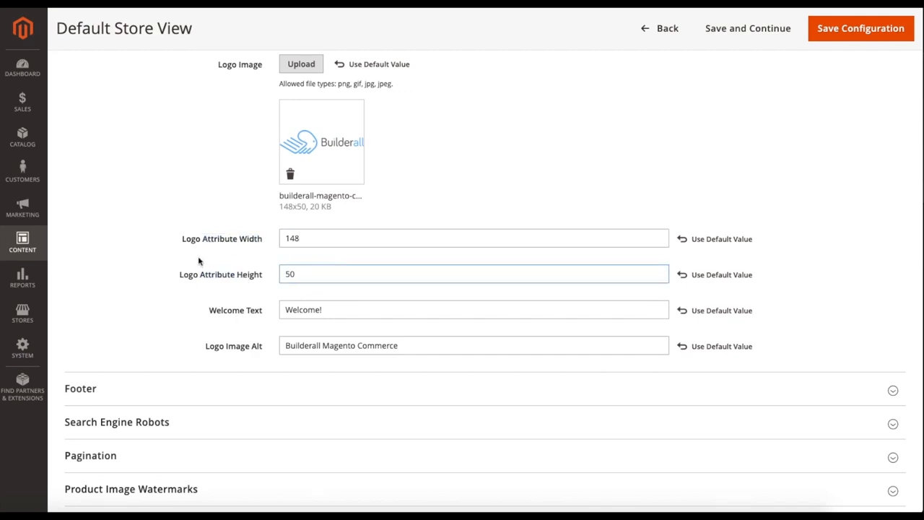
scroll(210, 273, down, 1)
drag(216, 286, 260, 287)
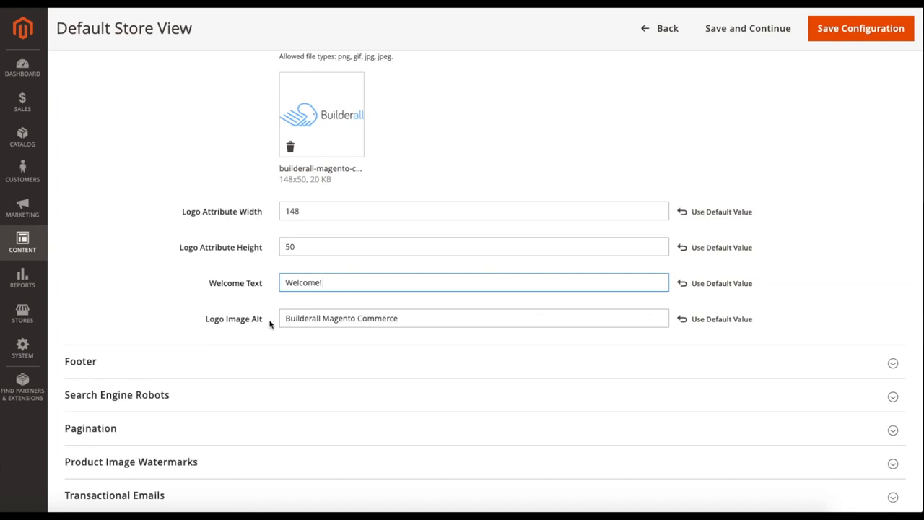
drag(280, 322, 415, 321)
click(415, 321)
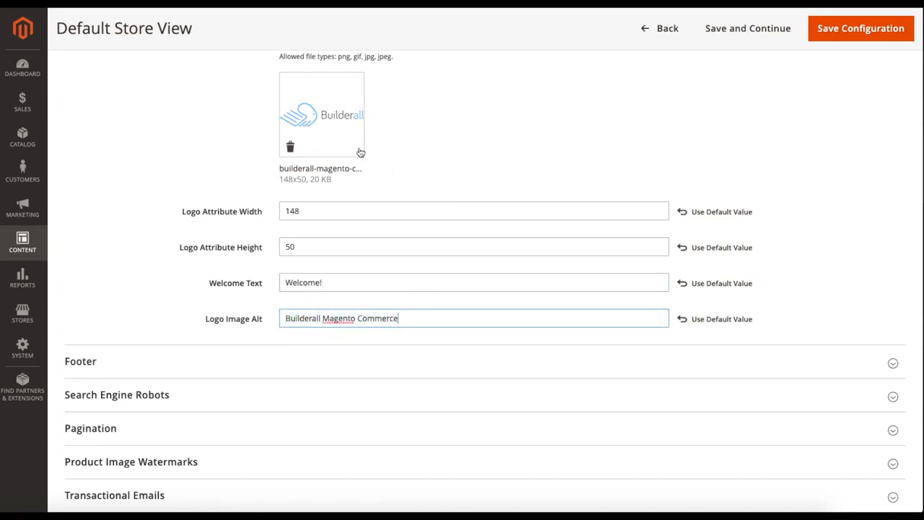
- Expand the Footer section and examine the Miscellaneous HTML and Copyright fields
click(264, 362)
scroll(264, 362, down, 2)
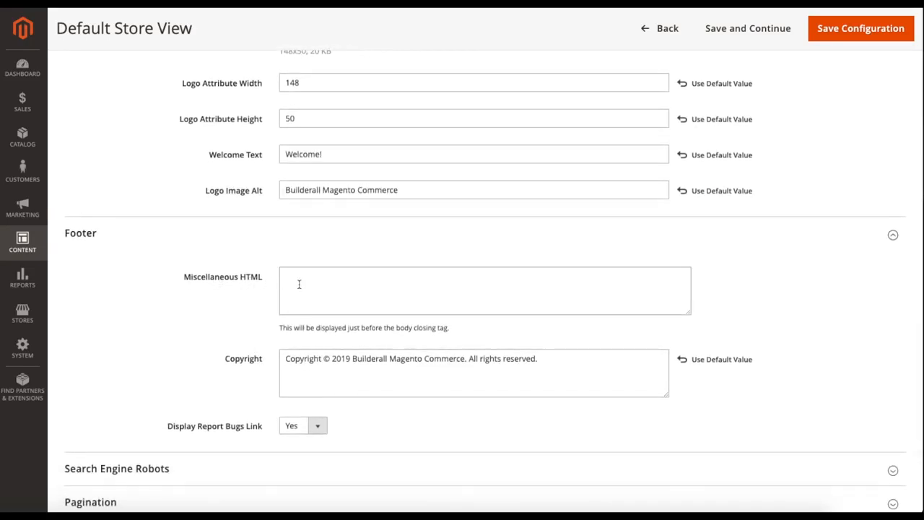
scroll(299, 284, up, 6)
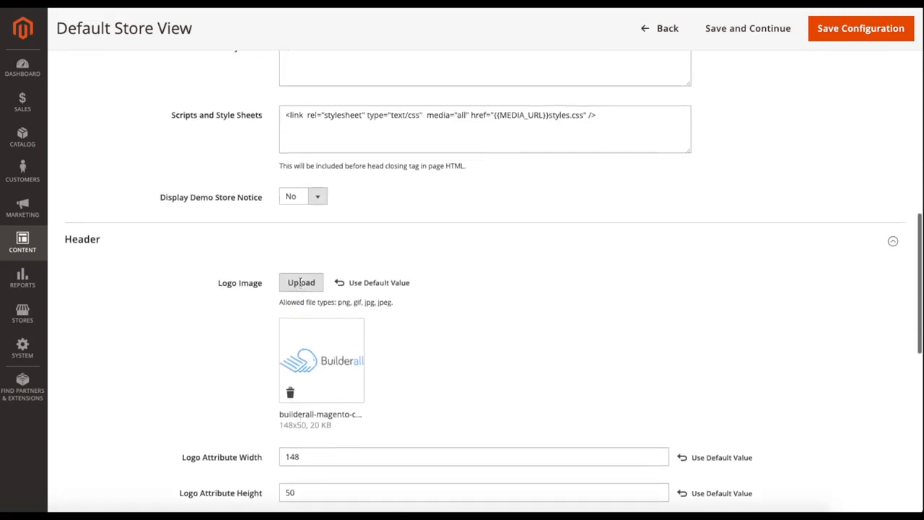
scroll(213, 297, down, 6)
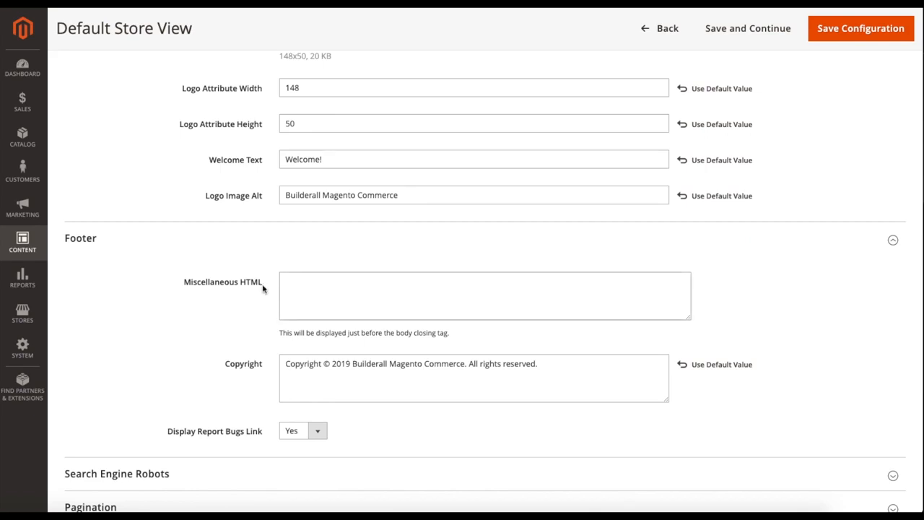
scroll(204, 305, down, 1)
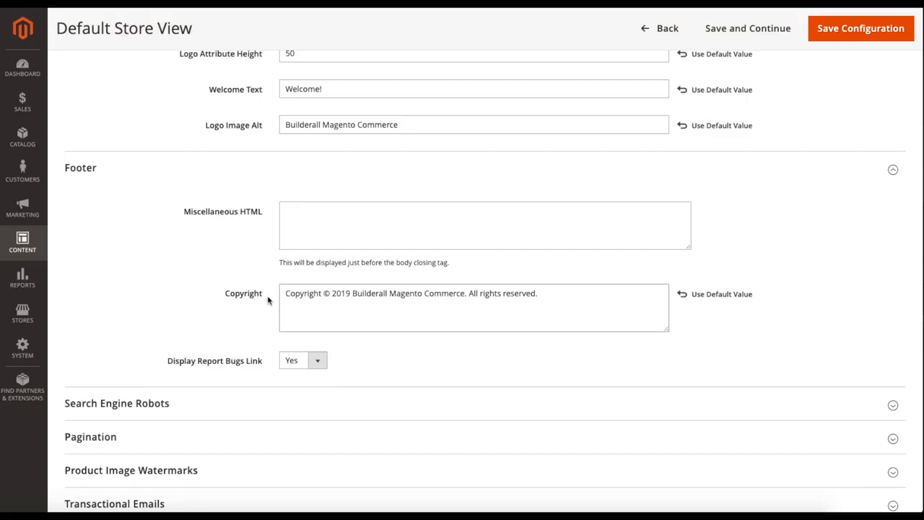
drag(286, 293, 548, 299)
click(548, 299)
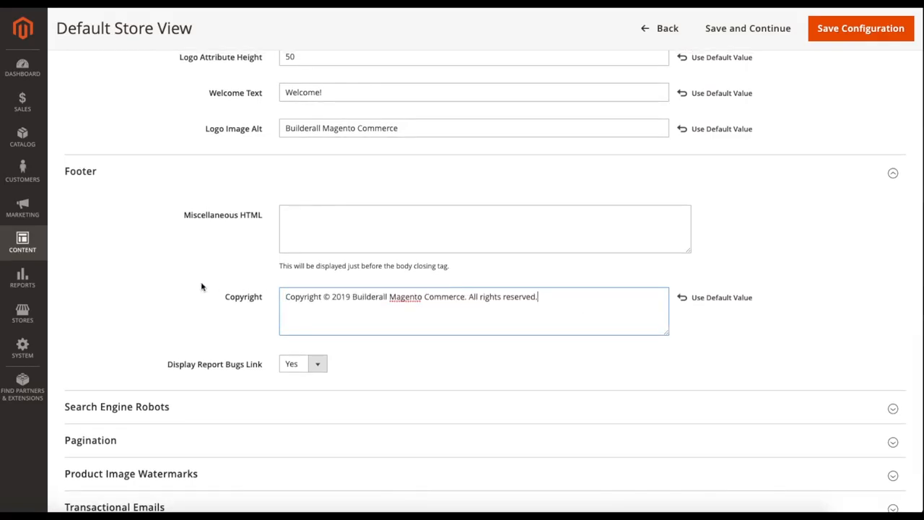
- Check the Display Report Bugs Link options in the Footer section and keep Yes selected
scroll(195, 286, down, 2)
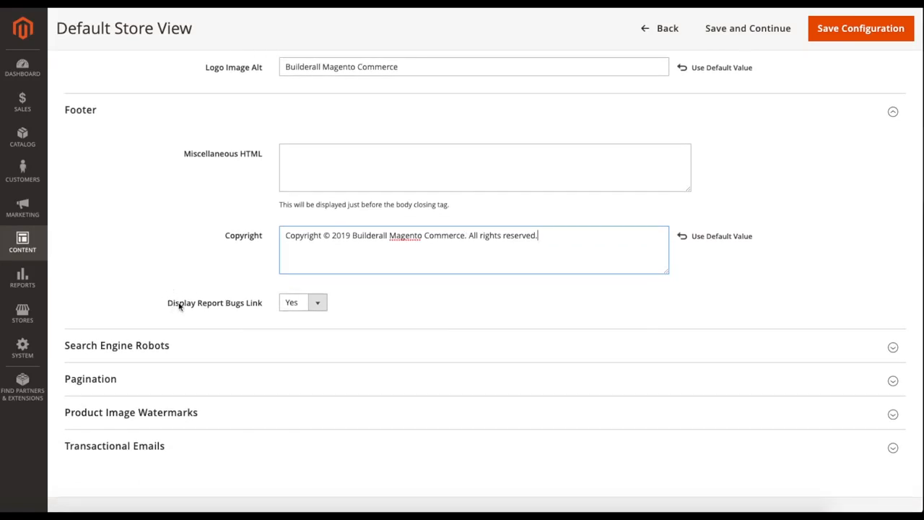
click(292, 305)
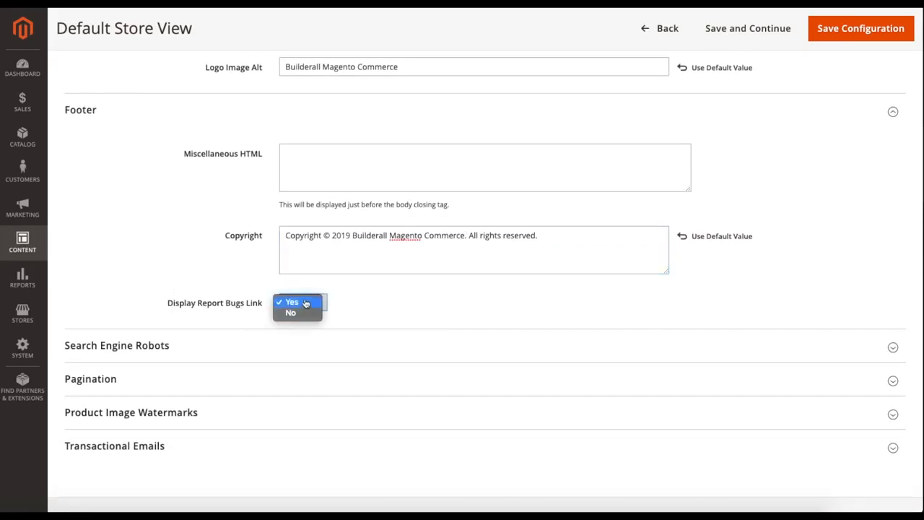
click(292, 303)
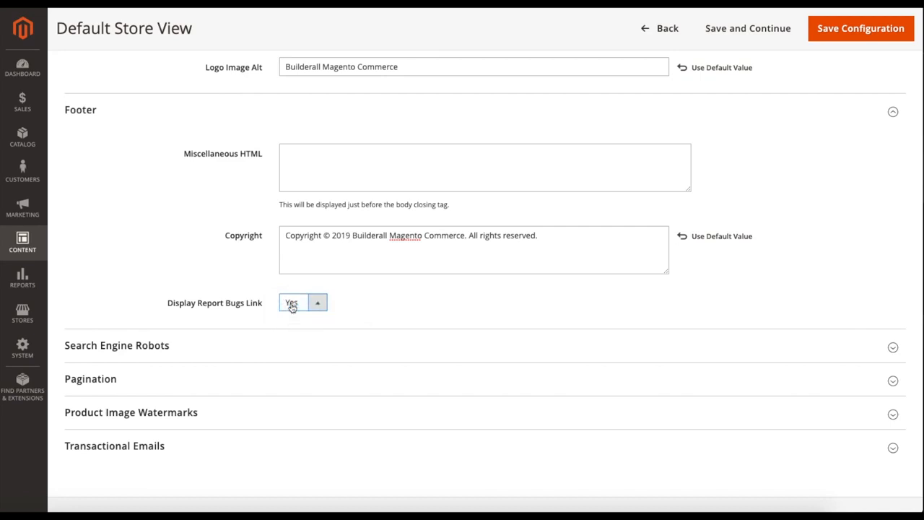
- Expand the Search Engine Robots section, examine the default robots and robots.txt instruction settings, and collapse it
scroll(293, 342, down, 2)
click(294, 283)
scroll(292, 285, down, 2)
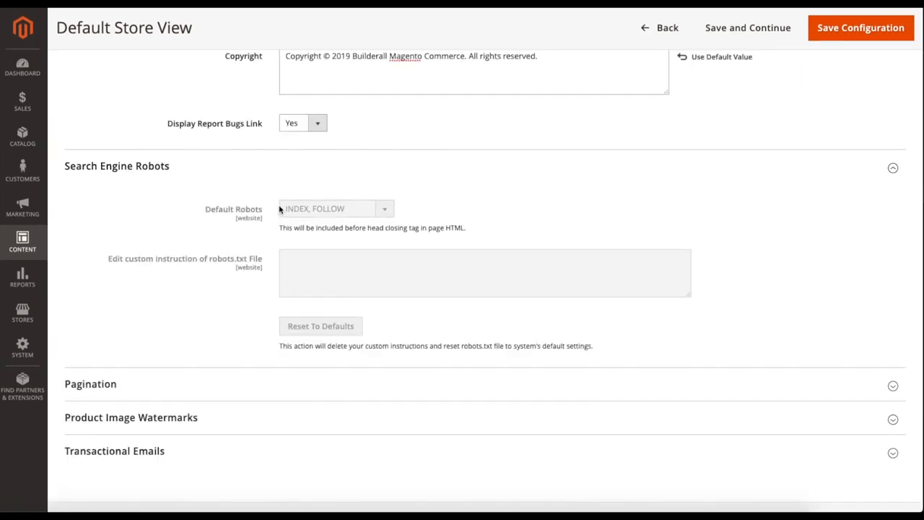
click(289, 169)
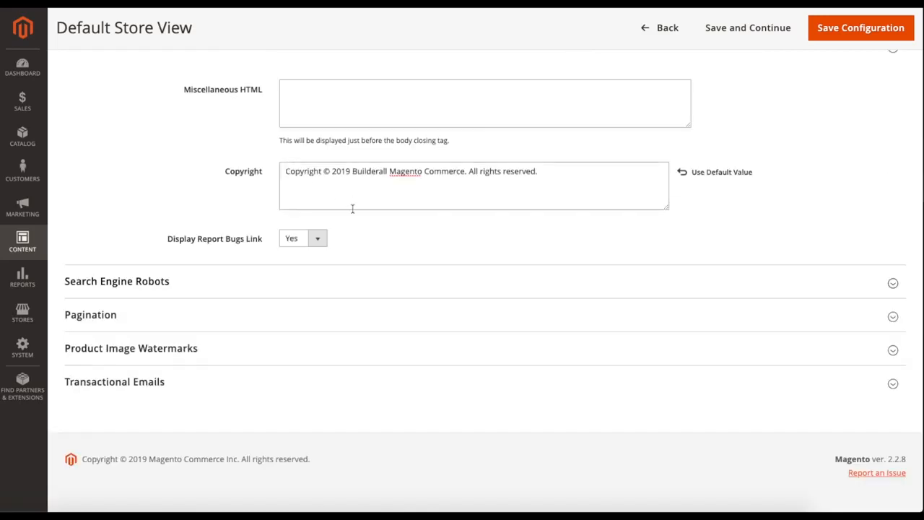
- Expand the Pagination section, examine the frame, frame skip and previous/next anchor text settings, and collapse it
click(297, 317)
scroll(295, 313, down, 2)
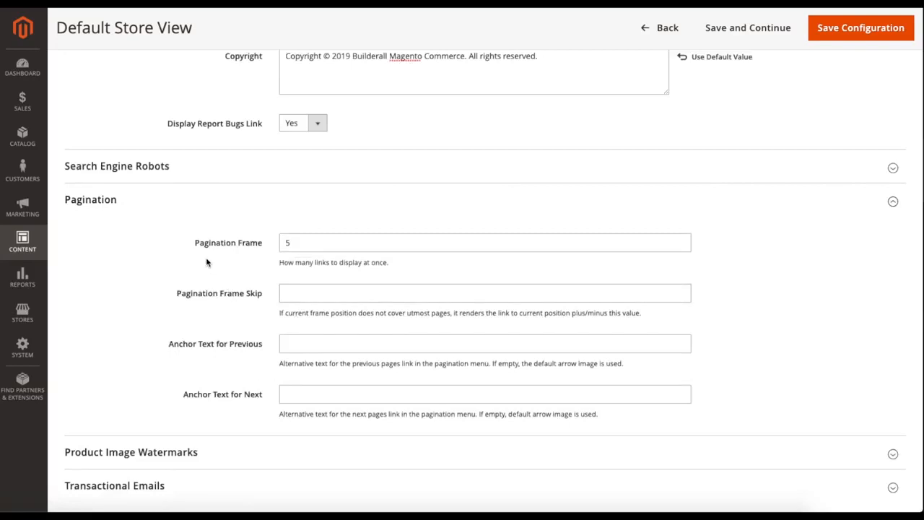
scroll(204, 259, down, 1)
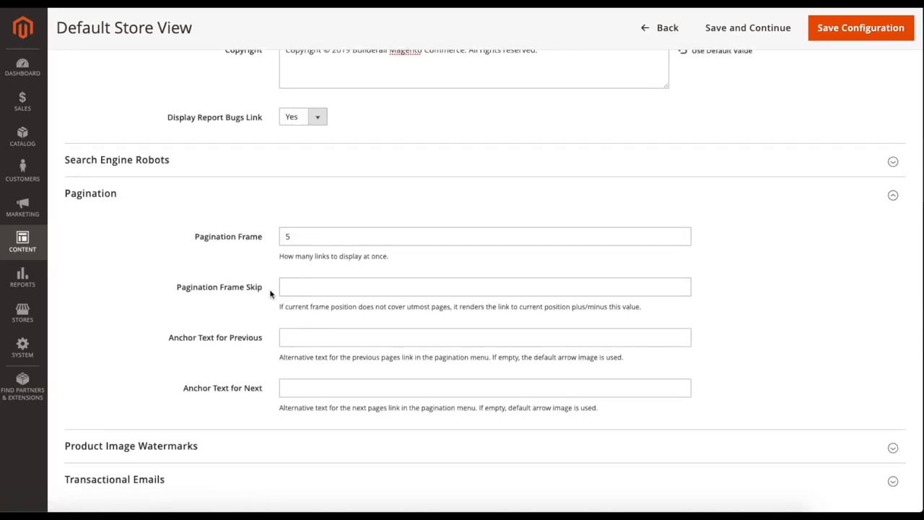
scroll(180, 338, down, 1)
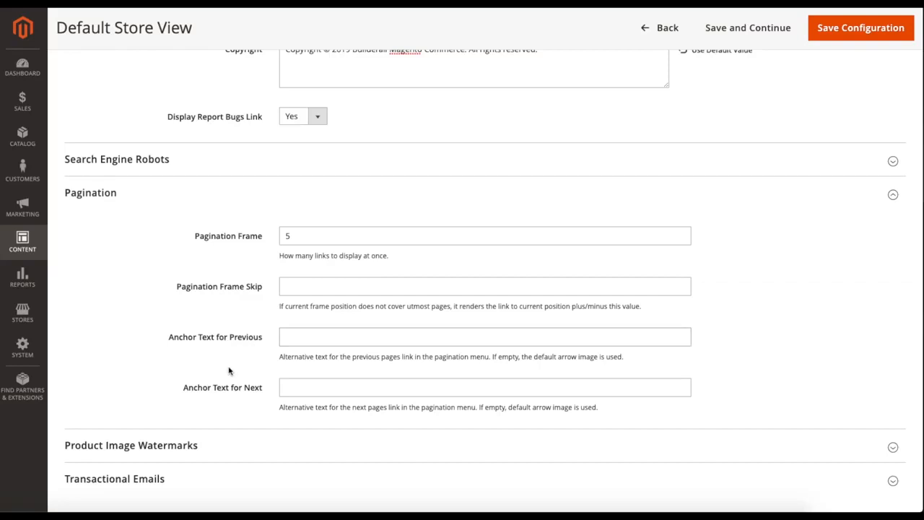
scroll(190, 392, down, 1)
scroll(267, 389, down, 1)
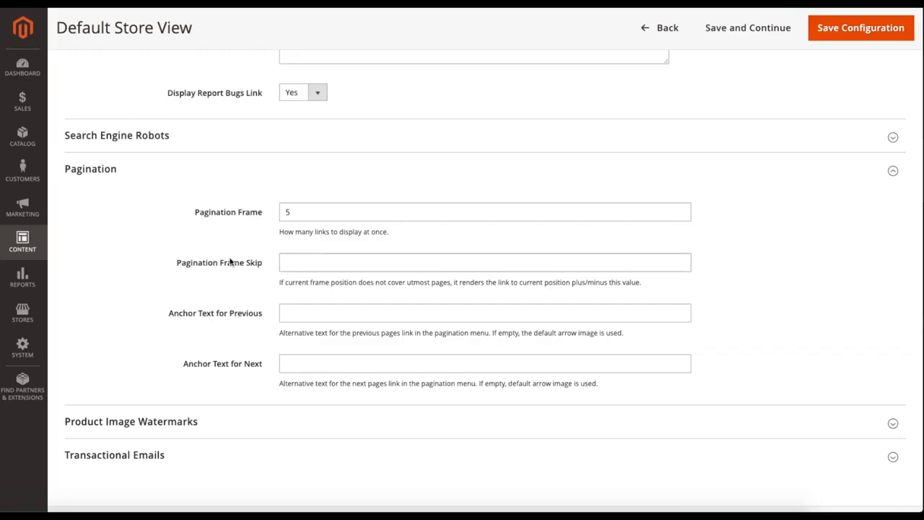
click(186, 170)
- Expand Product Image Watermarks, examine the Base, Thumbnail, Small and Swatch Image settings, and collapse the section
click(217, 348)
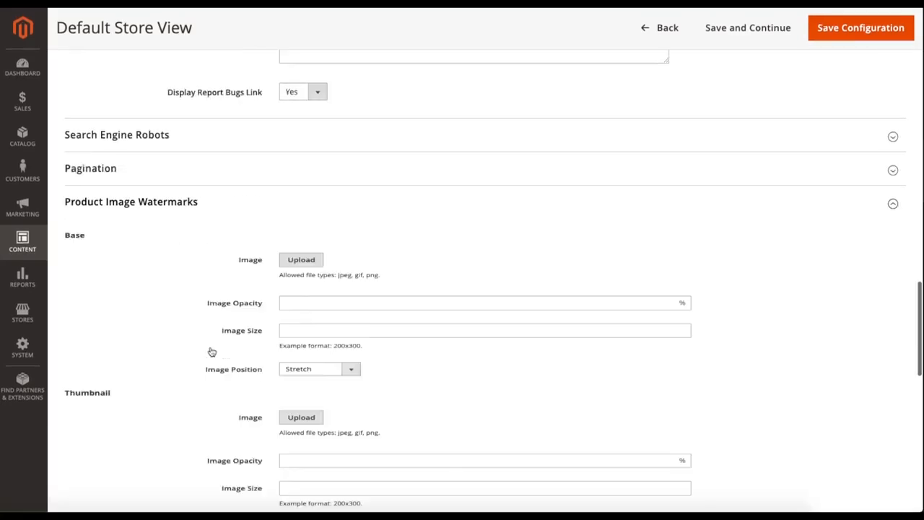
scroll(206, 339, down, 2)
scroll(192, 328, up, 1)
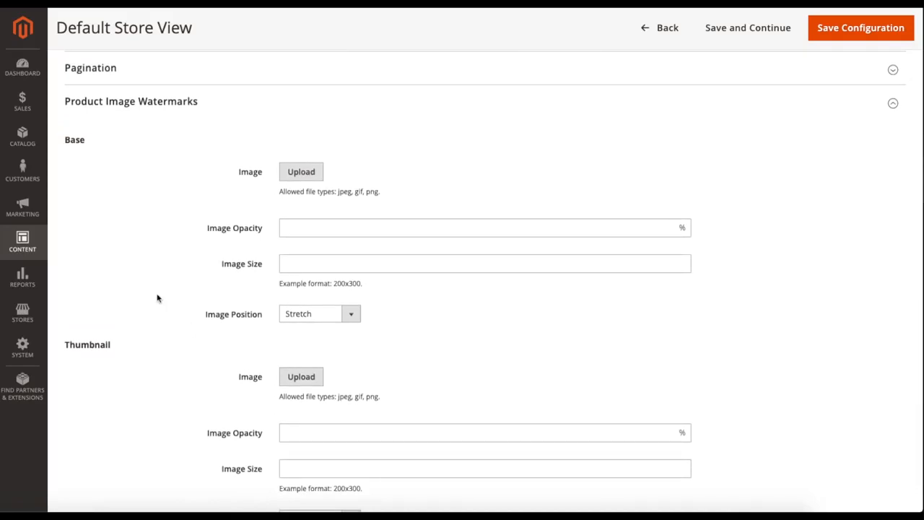
scroll(157, 297, down, 1)
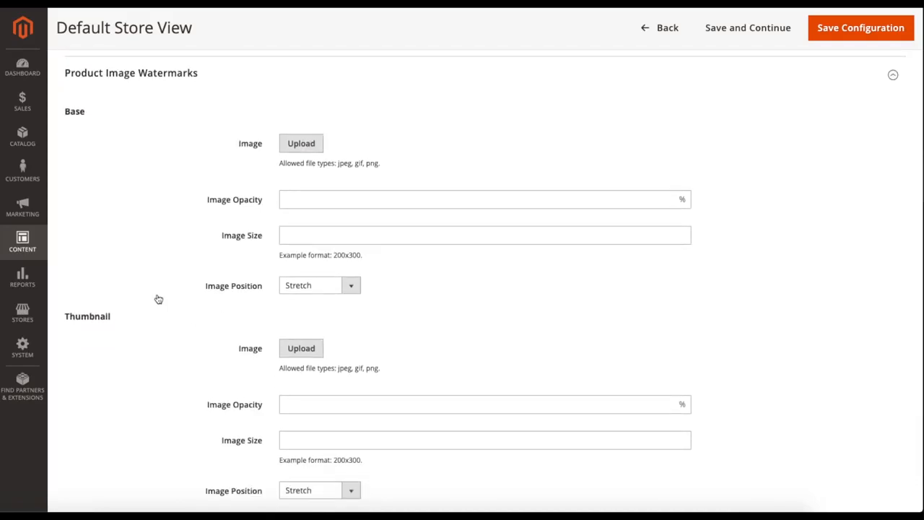
scroll(154, 295, down, 1)
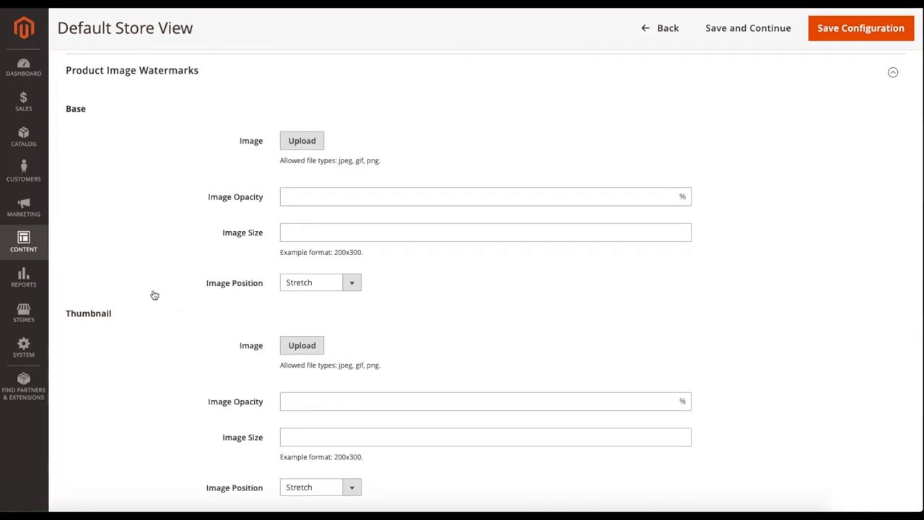
scroll(155, 271, down, 2)
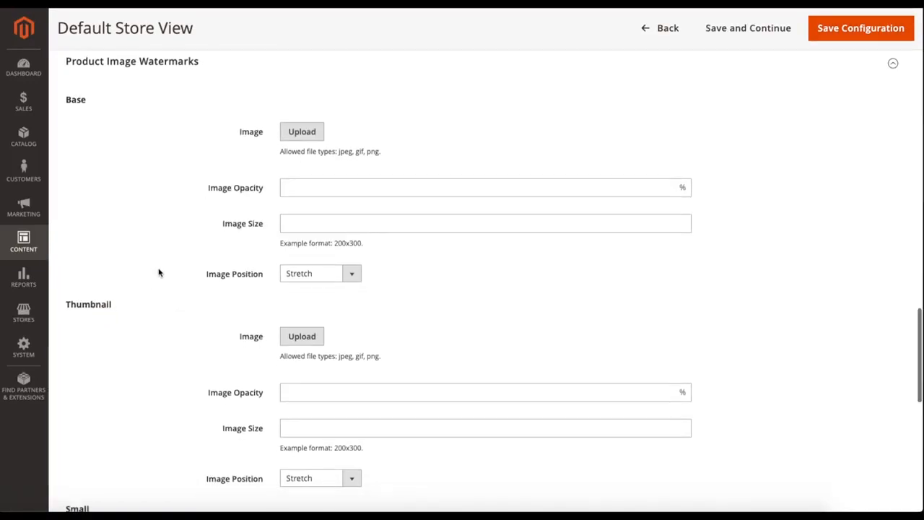
scroll(160, 272, down, 2)
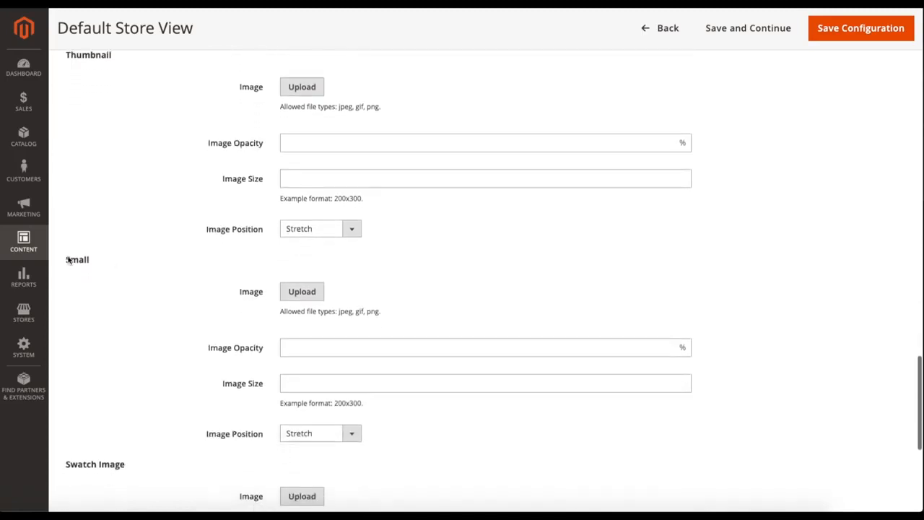
scroll(158, 231, up, 4)
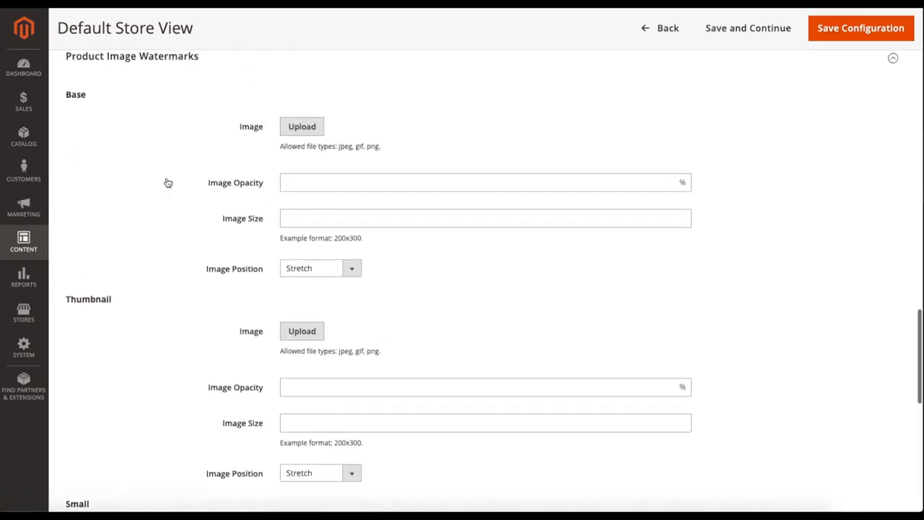
scroll(184, 241, down, 7)
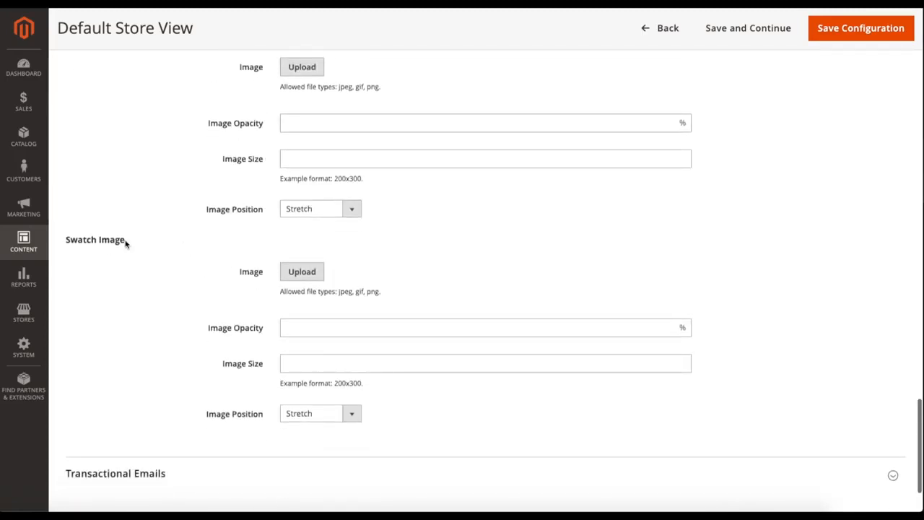
scroll(209, 245, up, 8)
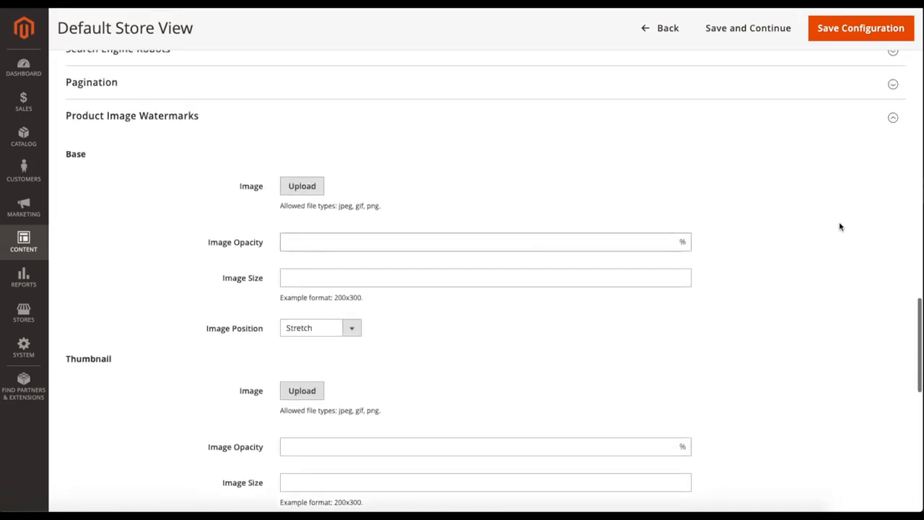
click(480, 125)
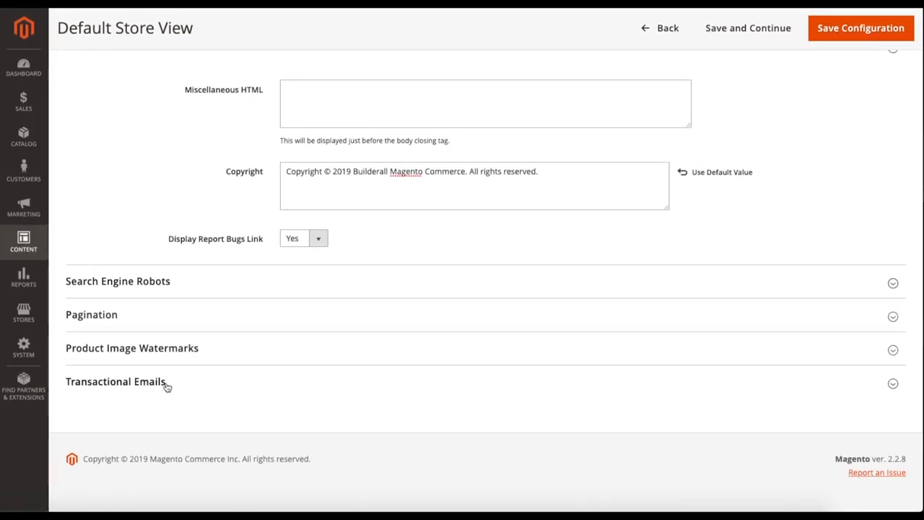
- Expand the Transactional Emails section and examine the logo image, logo alt text, logo width and logo height settings
click(115, 381)
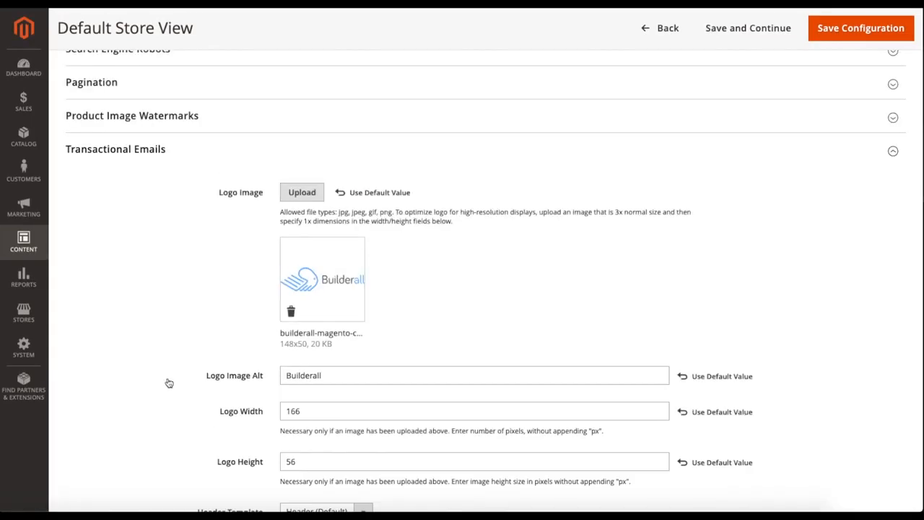
scroll(171, 316, down, 2)
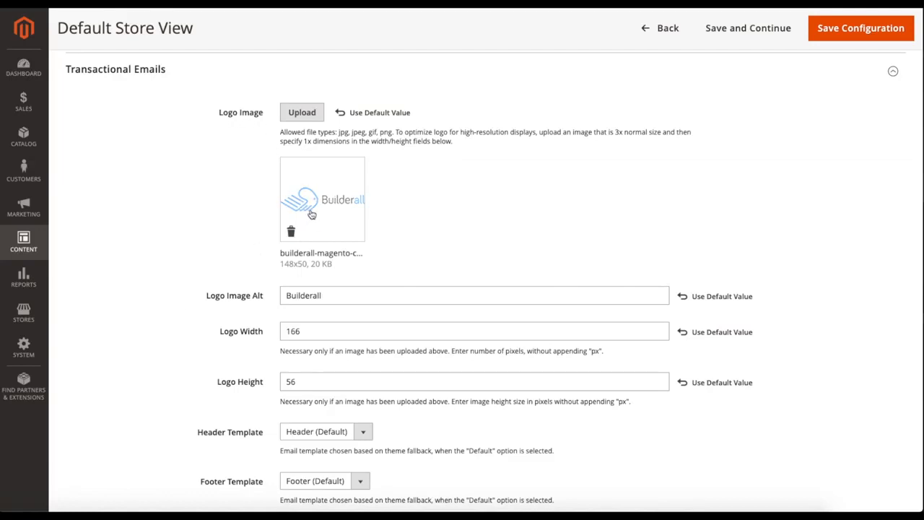
scroll(446, 216, down, 2)
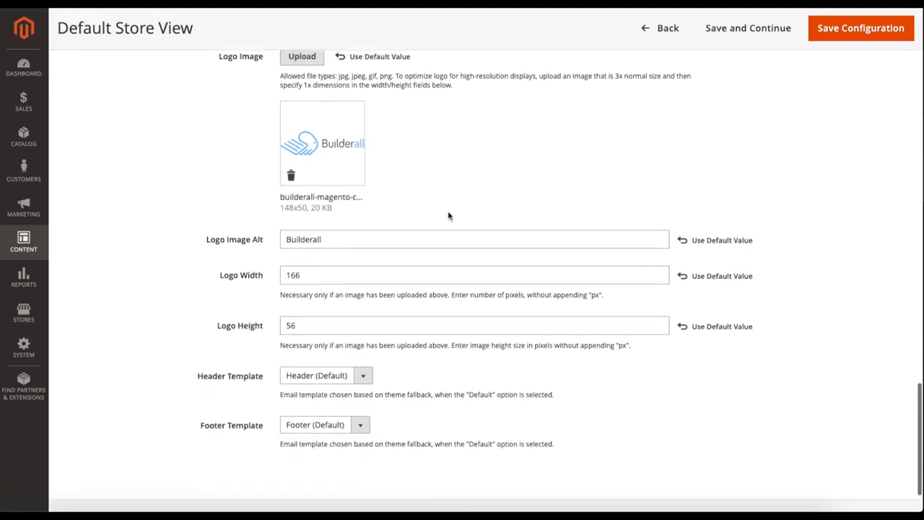
drag(346, 233, 259, 235)
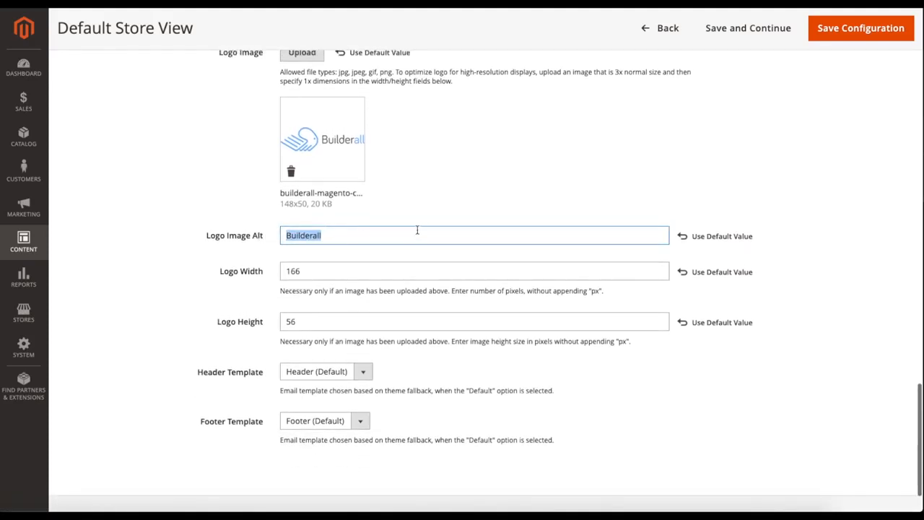
click(423, 227)
drag(356, 268, 288, 271)
scroll(310, 303, up, 1)
drag(334, 330, 272, 332)
click(262, 323)
scroll(222, 374, down, 1)
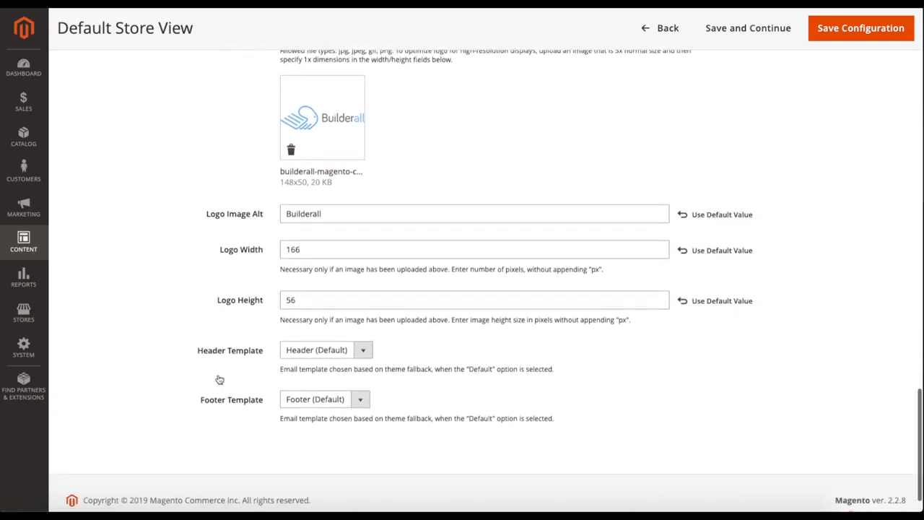
- Keep Header (Default) as the transactional email header template and save the Default Store View configuration
click(328, 353)
click(329, 349)
click(330, 353)
click(328, 350)
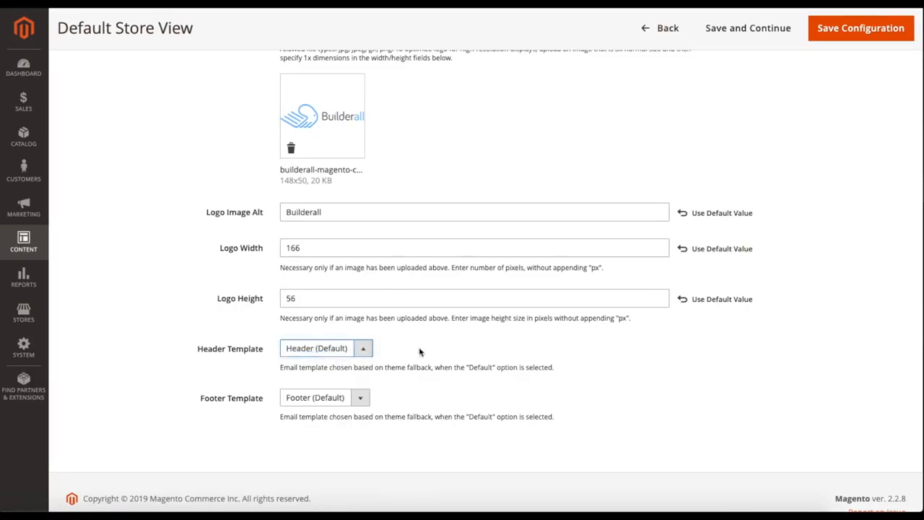
scroll(419, 354, down, 1)
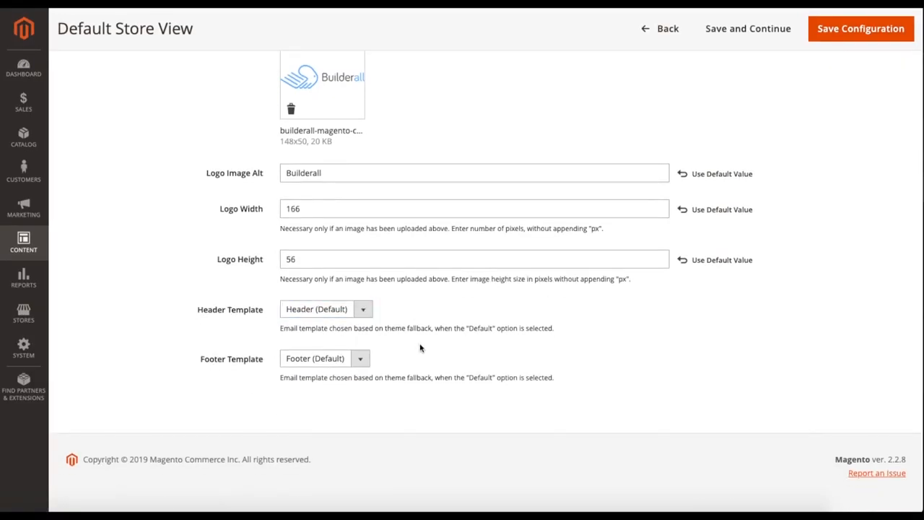
click(860, 32)
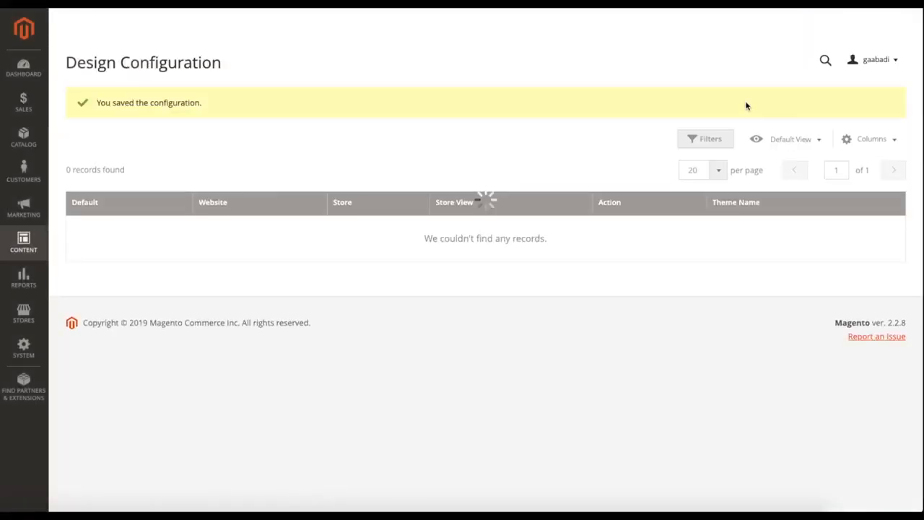
- Open the Cache Management page from the system tools
click(23, 348)
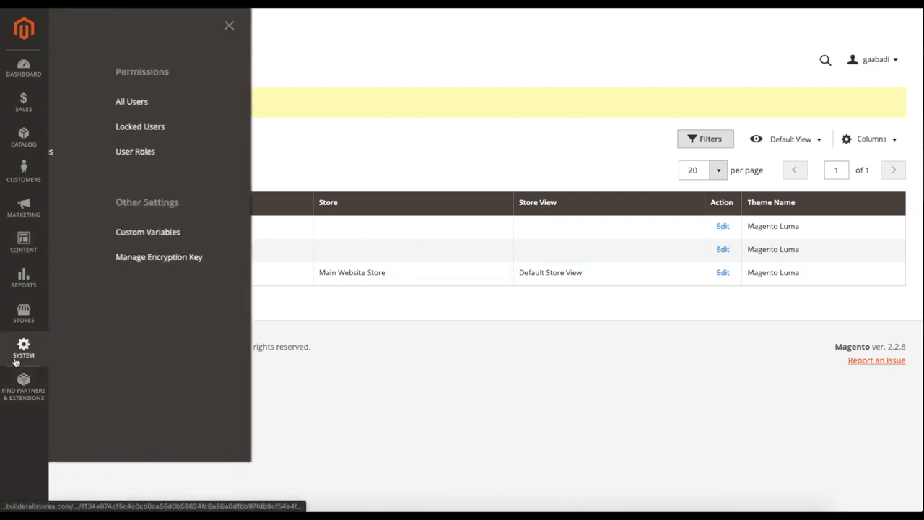
click(126, 340)
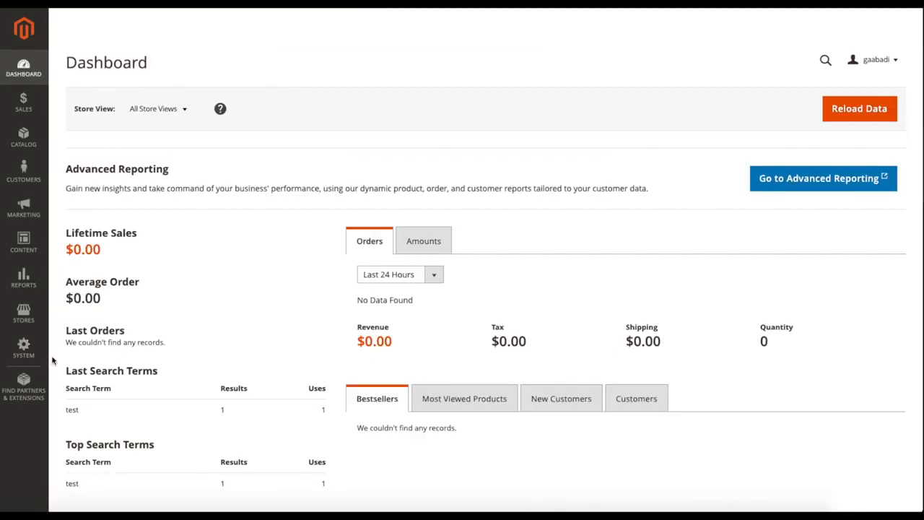
click(23, 348)
click(139, 339)
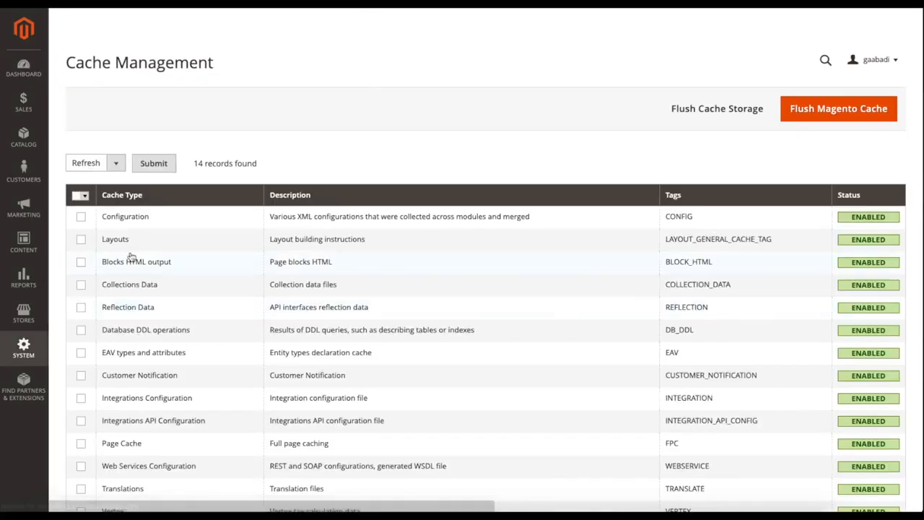
- Select all cache types and refresh them
click(81, 196)
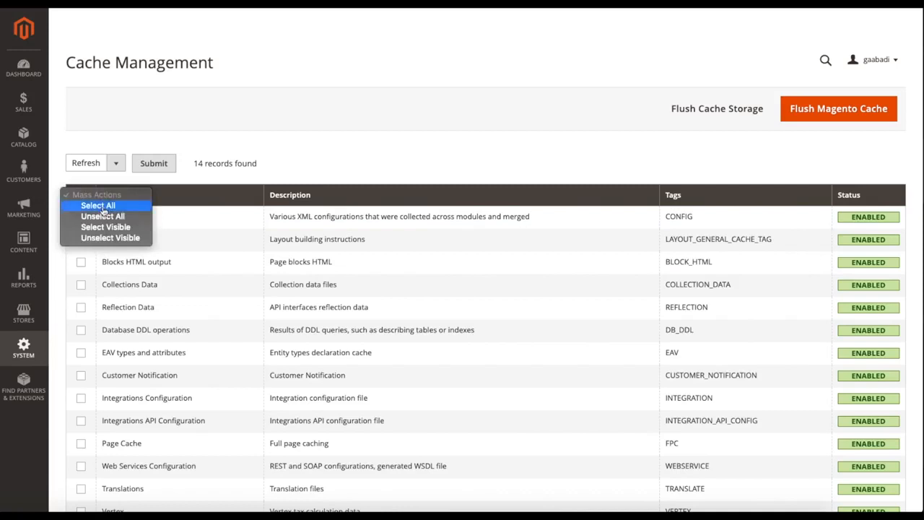
click(98, 206)
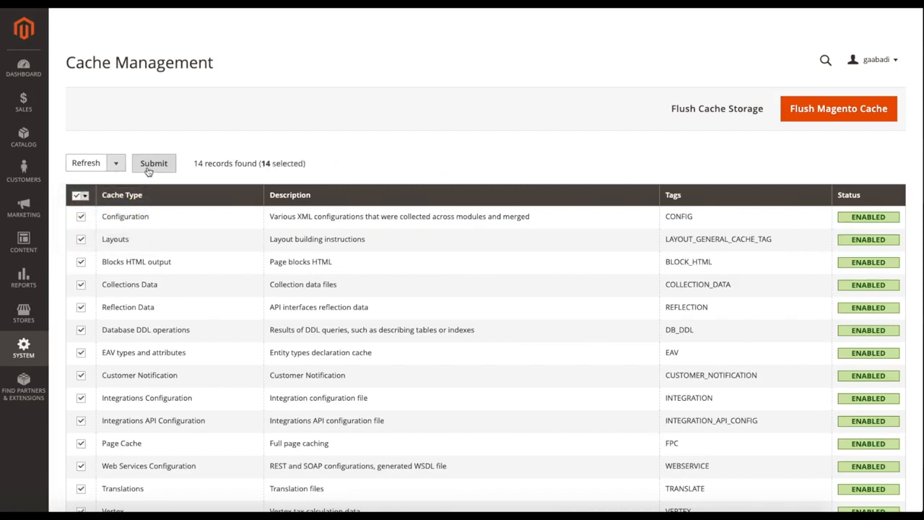
click(151, 165)
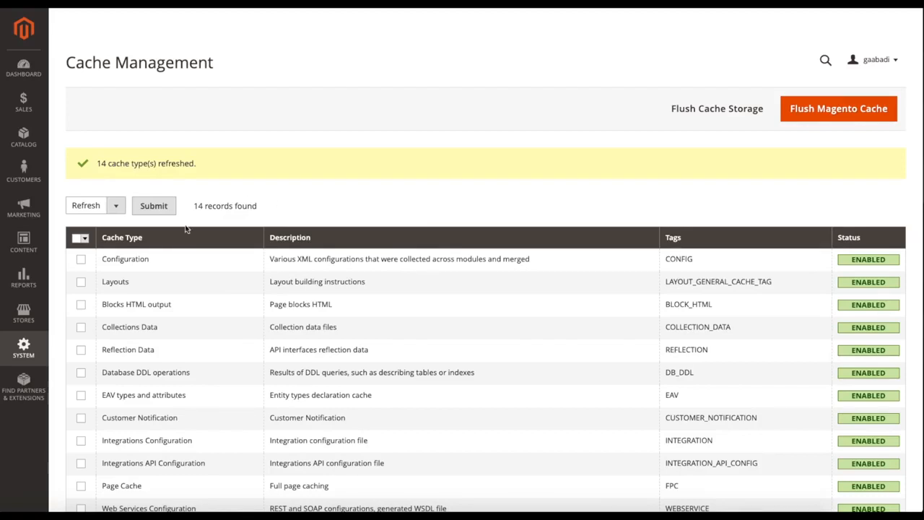
- Open the General settings of the store configuration, leaving the Country Options section expanded
click(35, 319)
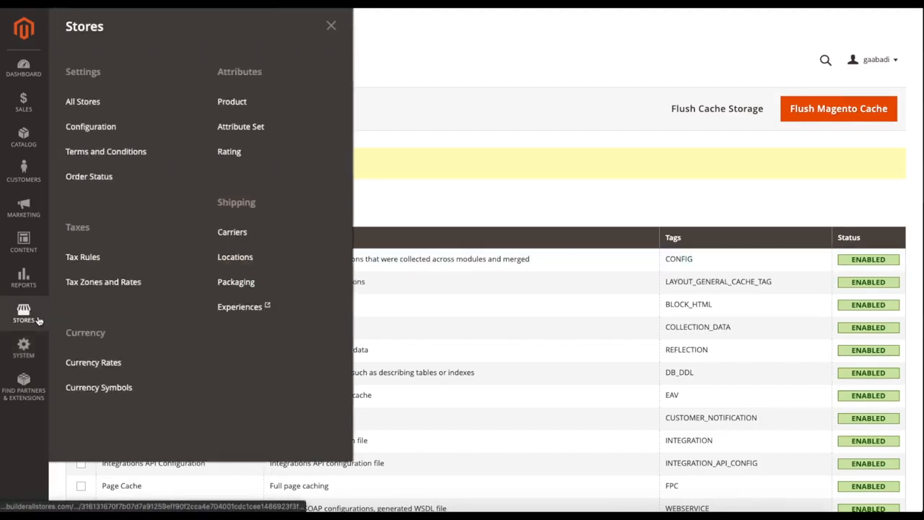
click(112, 128)
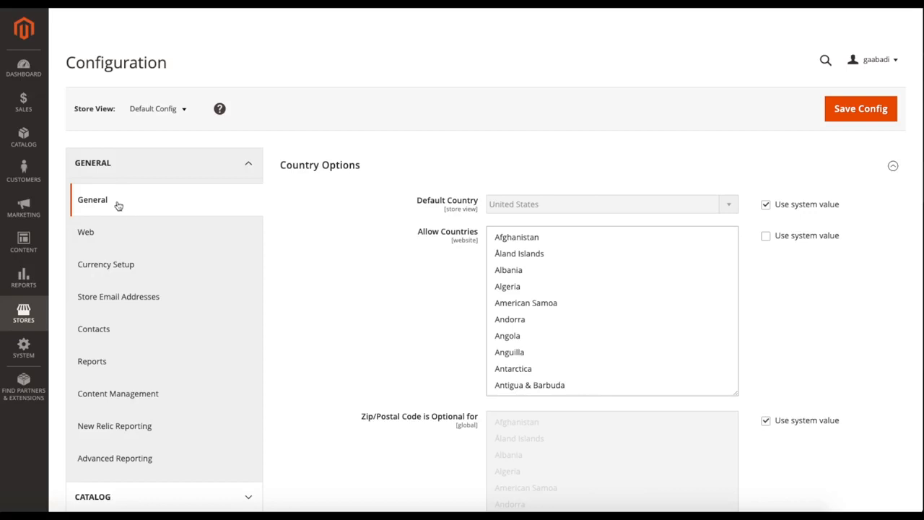
click(373, 171)
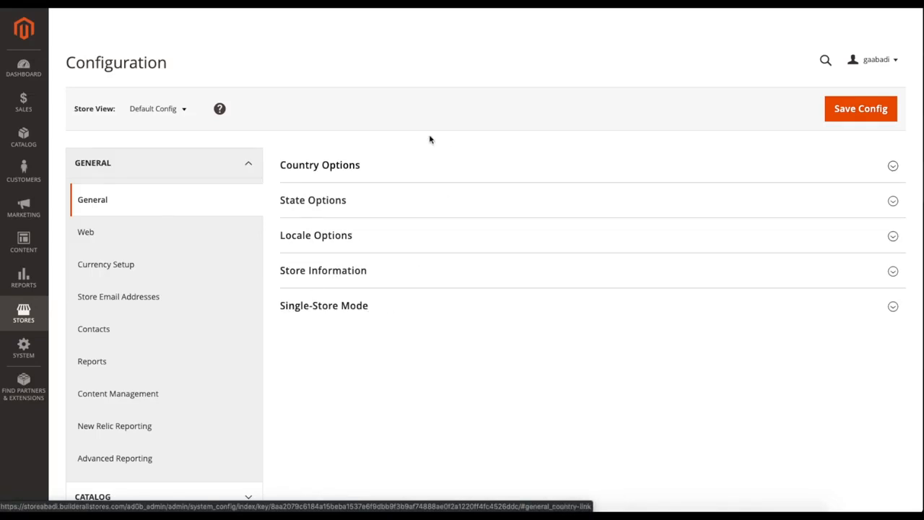
click(318, 167)
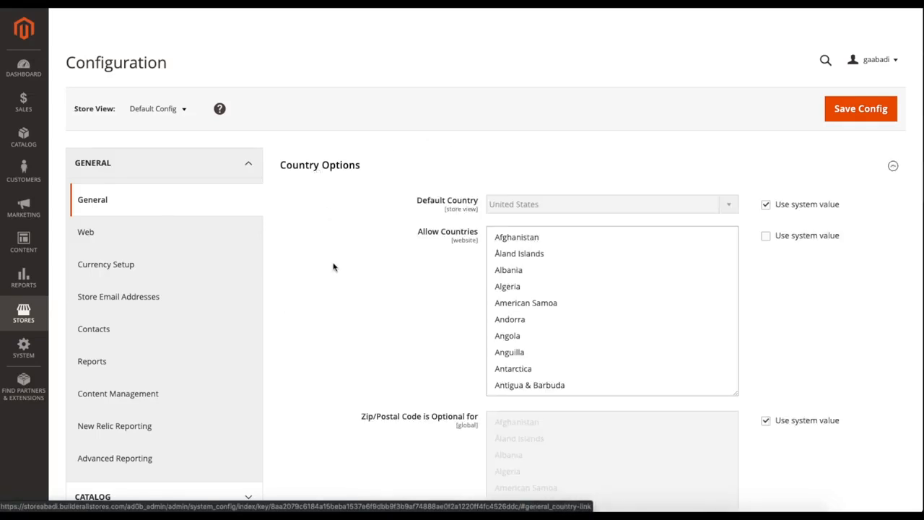
- Examine the Default Country and Allow Countries settings under Country Options
mouse_move(416, 169)
mouse_down()
mouse_move(478, 172)
mouse_move(426, 169)
mouse_up()
click(479, 172)
click(427, 171)
scroll(380, 194, up, 1)
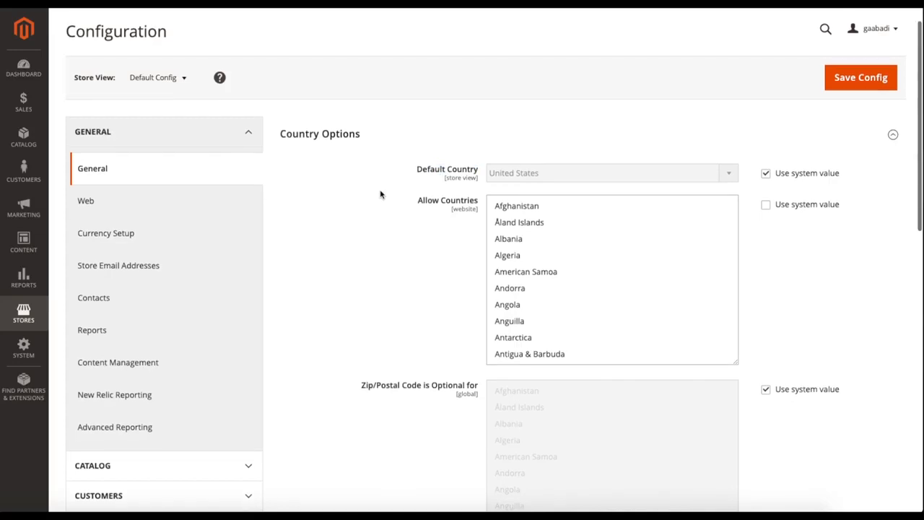
drag(415, 205, 474, 207)
click(473, 205)
scroll(473, 205, up, 1)
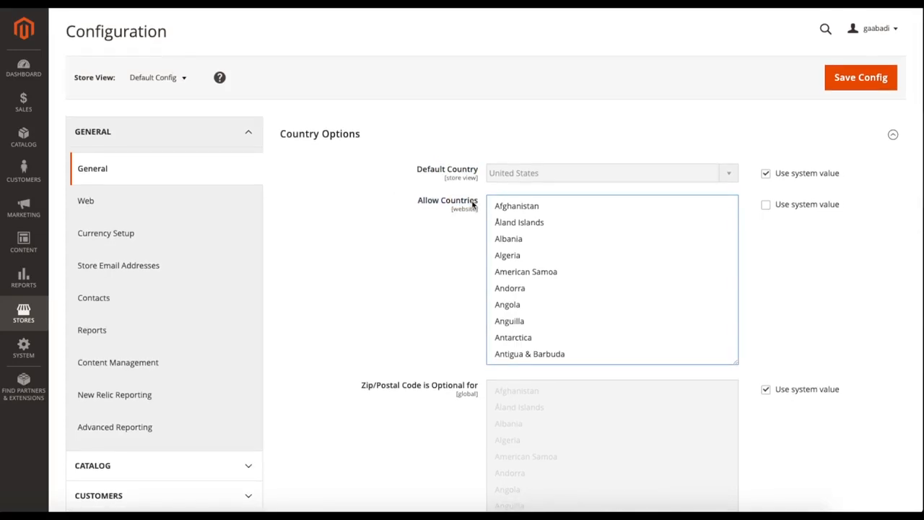
- Examine the country lists for Zip/Postal Code is Optional for and European Union Countries
scroll(367, 243, down, 4)
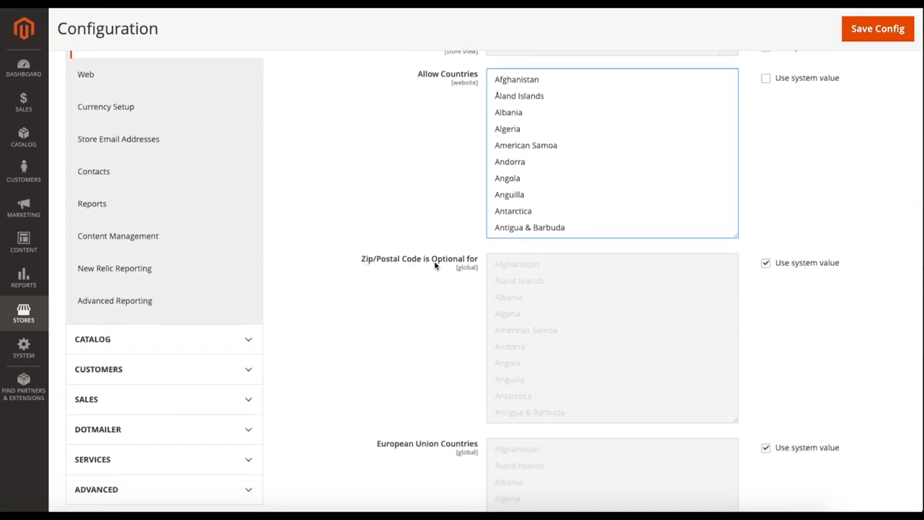
scroll(522, 287, down, 15)
scroll(527, 291, down, 15)
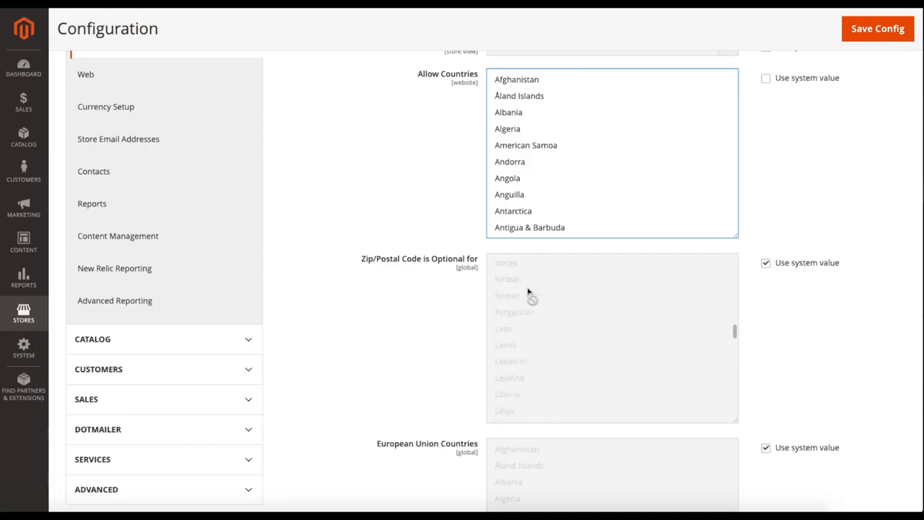
scroll(528, 291, up, 12)
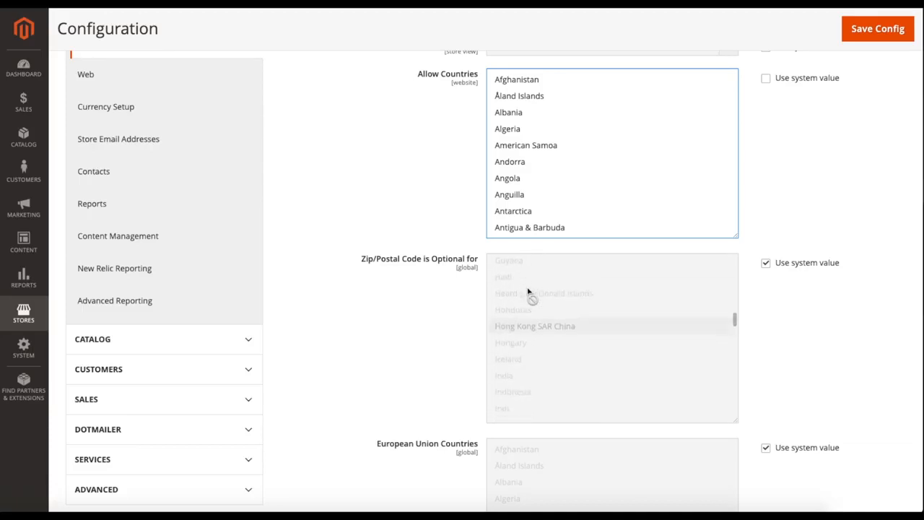
scroll(541, 321, down, 3)
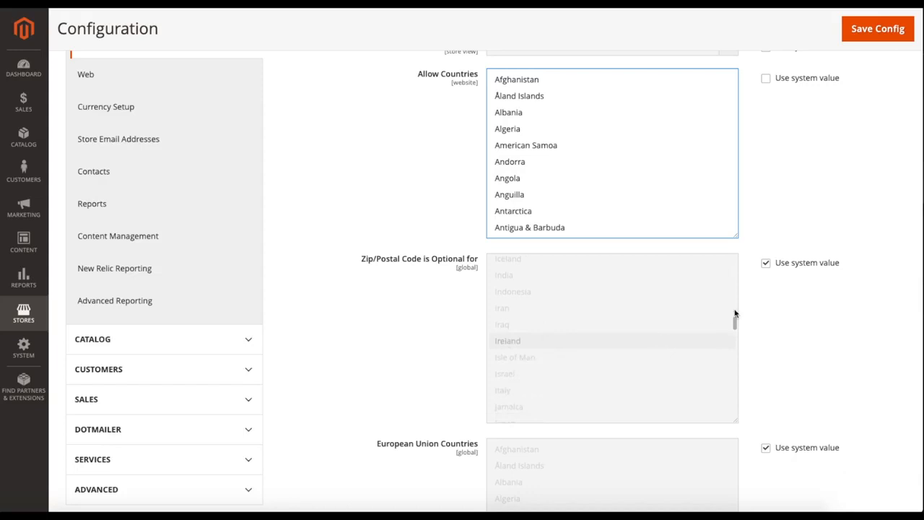
scroll(419, 281, down, 3)
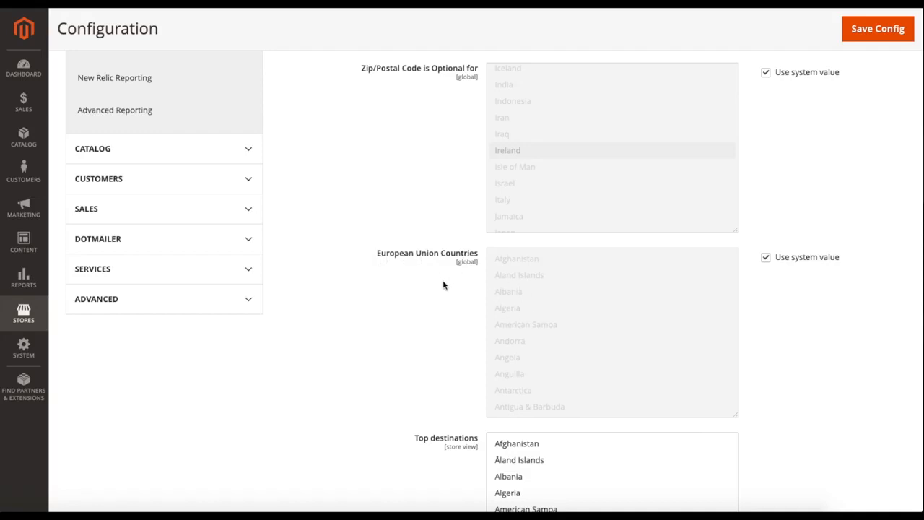
- Look through the Top destinations country list to find the selected country
scroll(442, 285, down, 3)
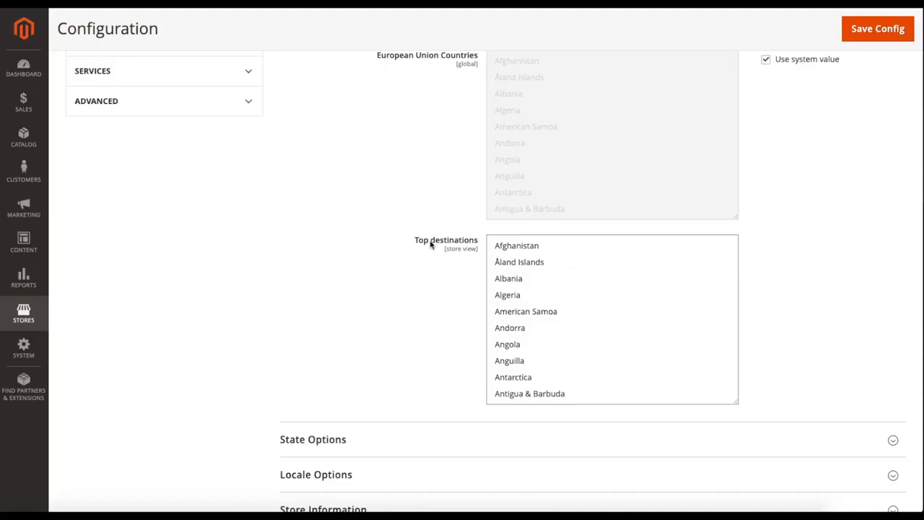
scroll(563, 286, down, 9)
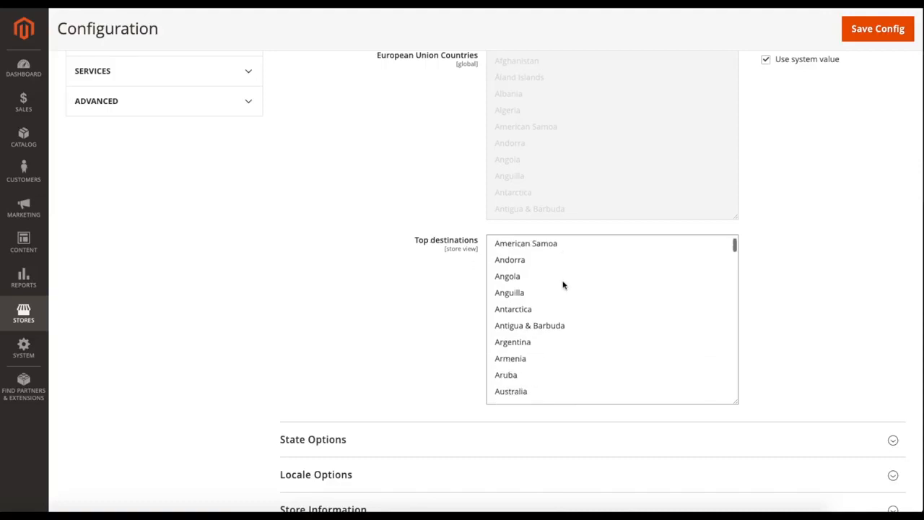
scroll(562, 286, down, 20)
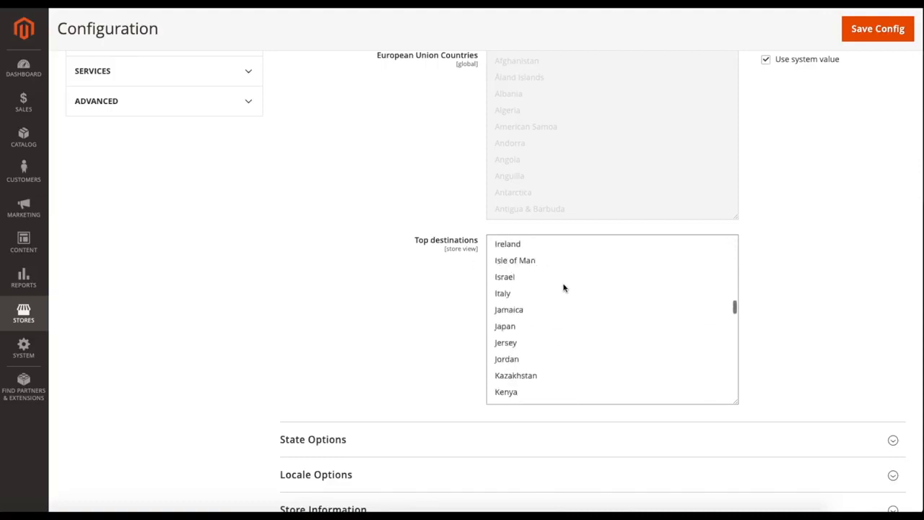
scroll(563, 286, down, 8)
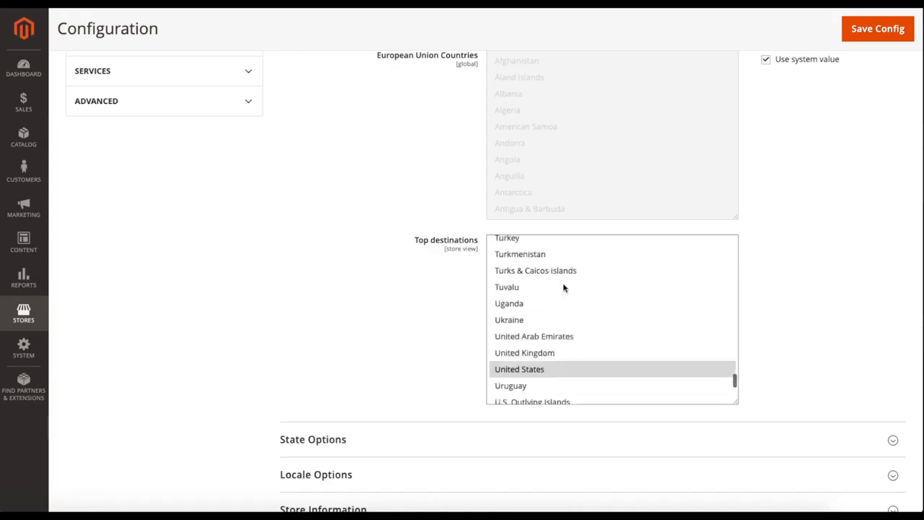
scroll(564, 288, up, 2)
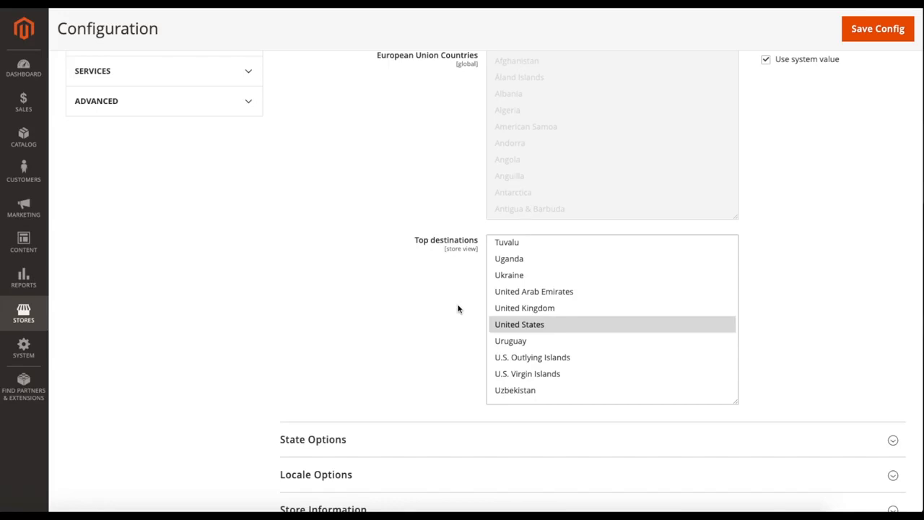
scroll(458, 309, down, 2)
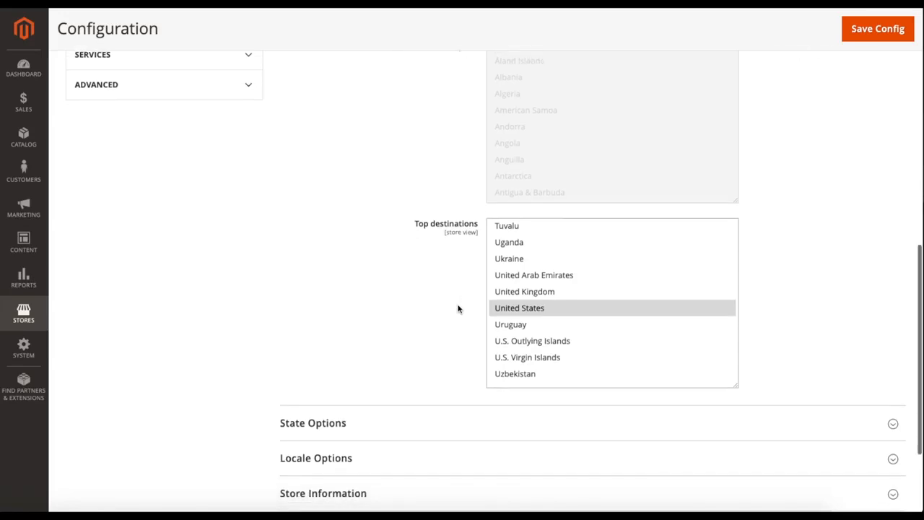
- Expand the State Options section and look through the countries selected under State is Required for
scroll(458, 309, down, 1)
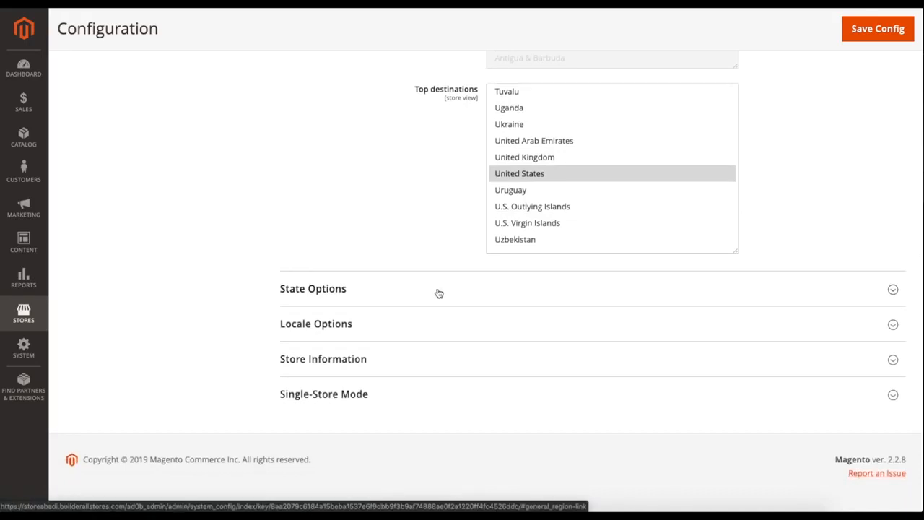
click(439, 293)
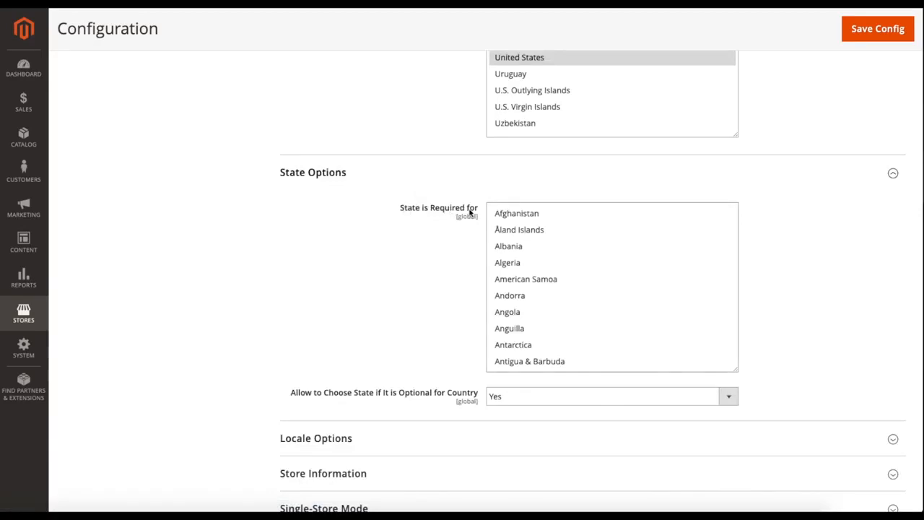
scroll(535, 257, down, 3)
scroll(535, 264, up, 2)
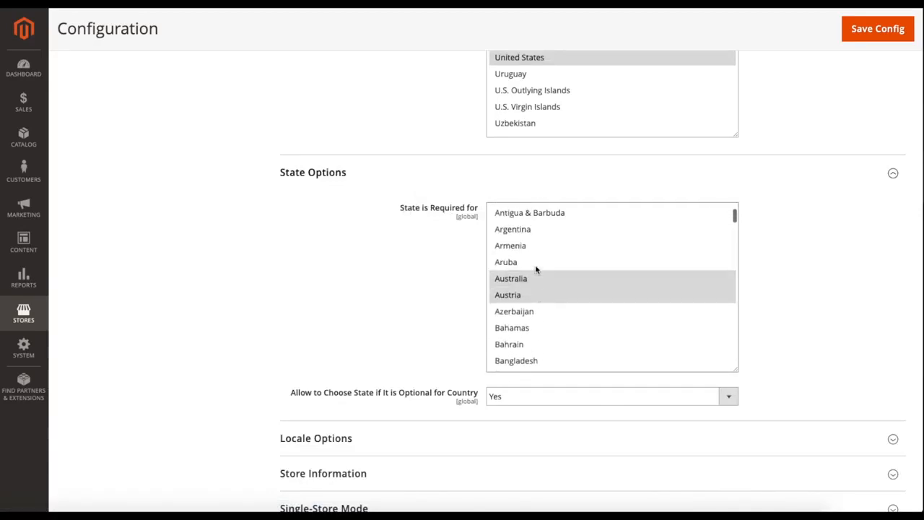
scroll(536, 268, down, 3)
scroll(536, 268, down, 3)
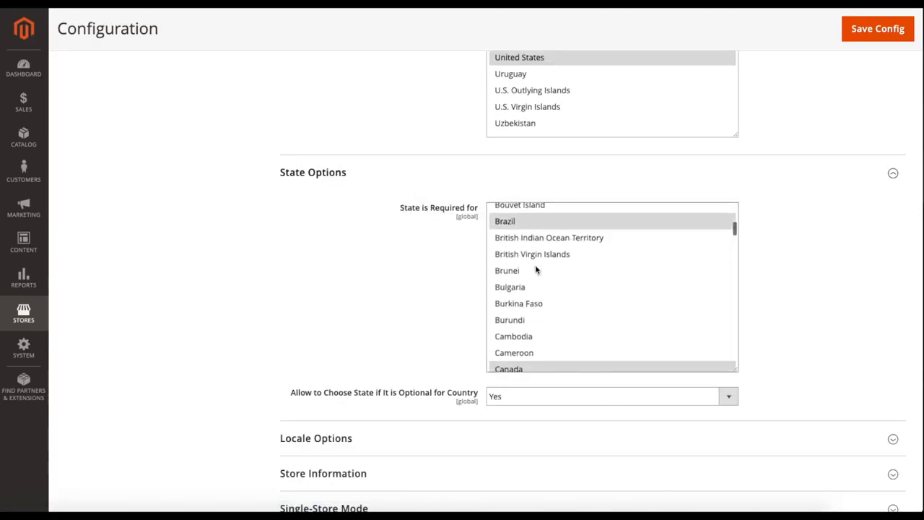
scroll(536, 268, down, 3)
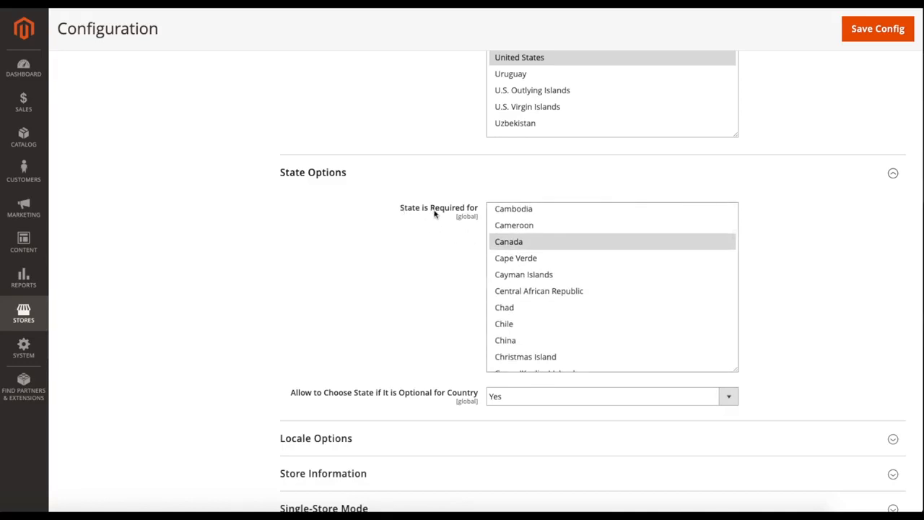
- Examine the choices for Allow to Choose State if It is Optional for Country, keeping Yes
scroll(311, 279, down, 2)
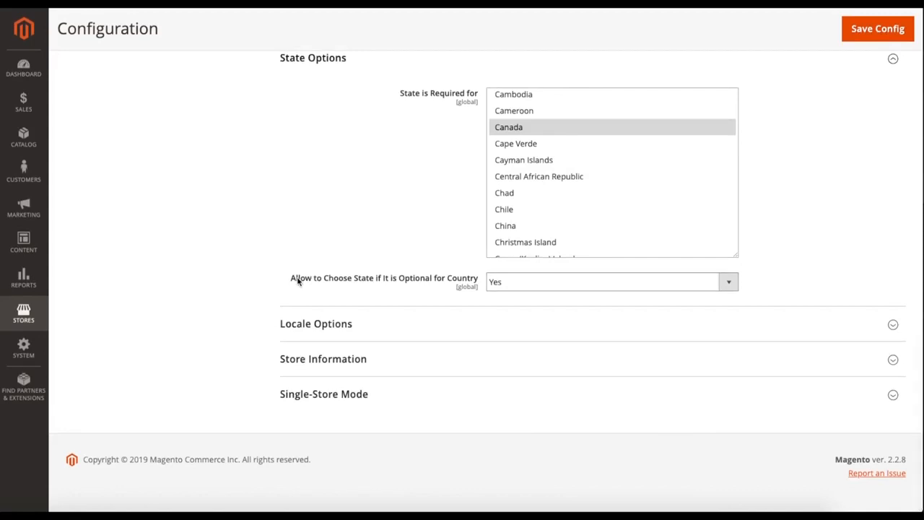
drag(297, 279, 354, 280)
click(355, 281)
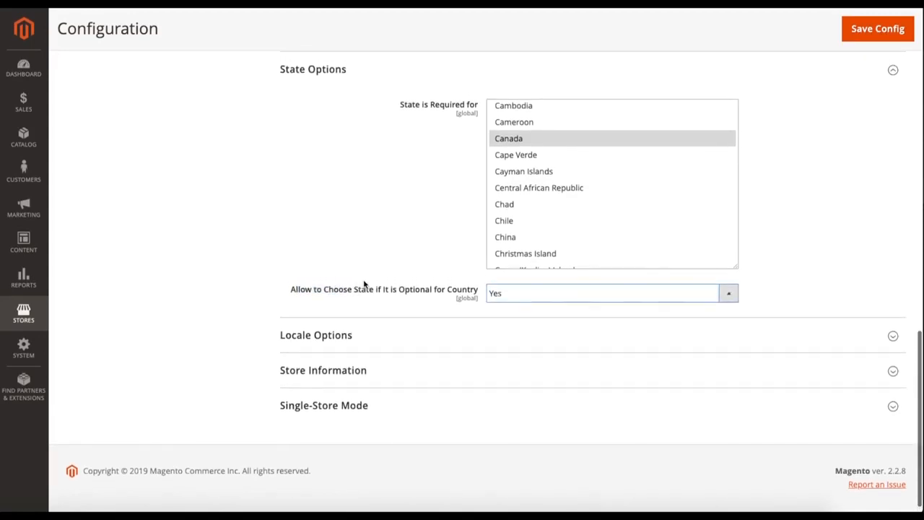
click(530, 295)
click(534, 293)
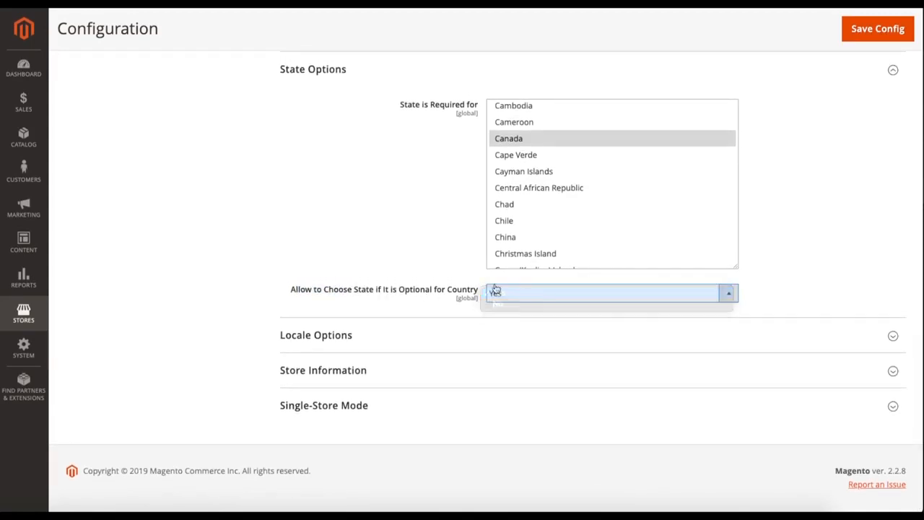
click(369, 249)
- Expand the Locale Options section and examine the timezone, locale, weight unit, first day of week and weekend days settings
scroll(370, 250, down, 1)
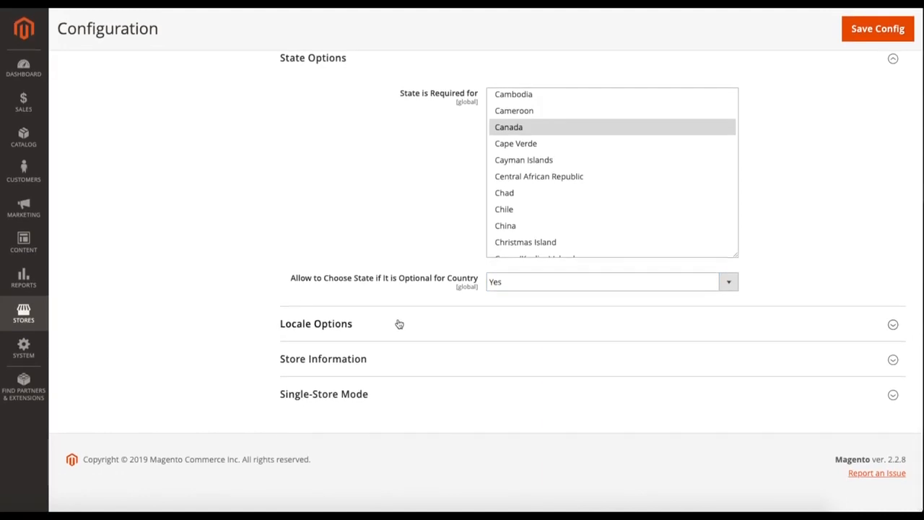
click(402, 325)
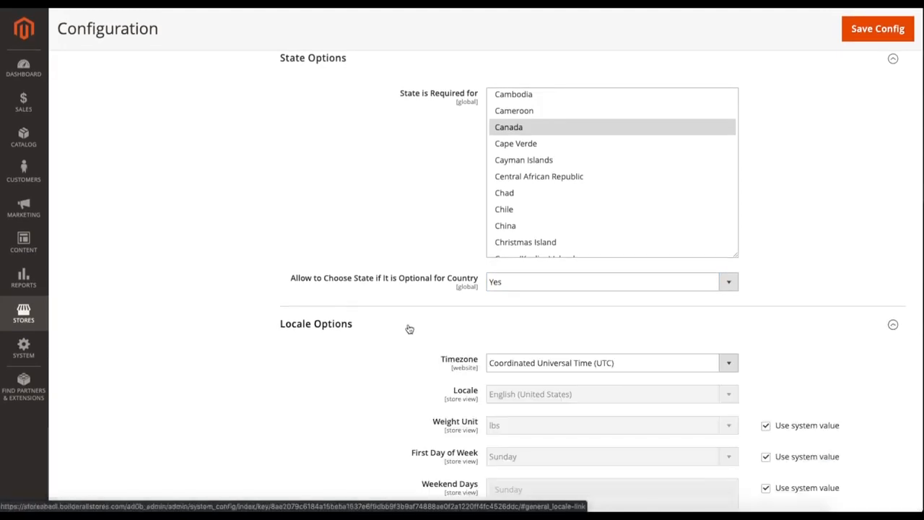
scroll(409, 330, down, 2)
scroll(389, 325, down, 1)
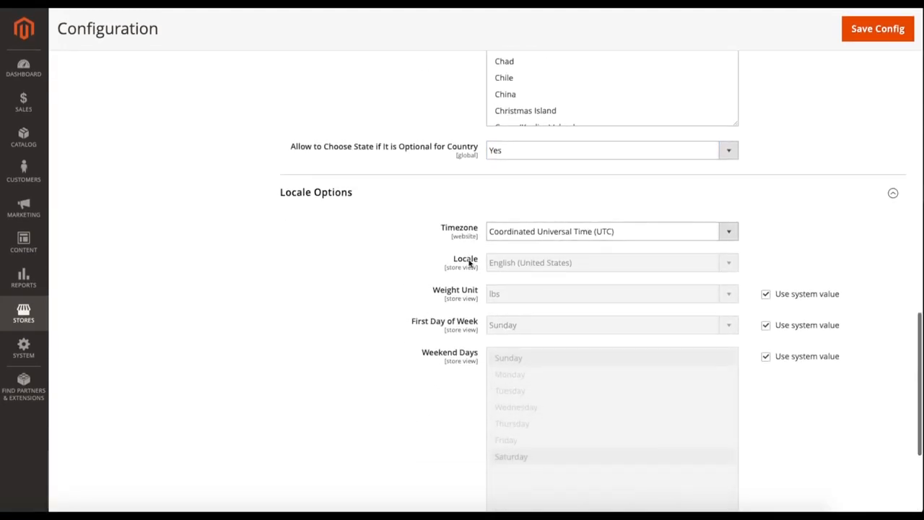
scroll(459, 235, down, 1)
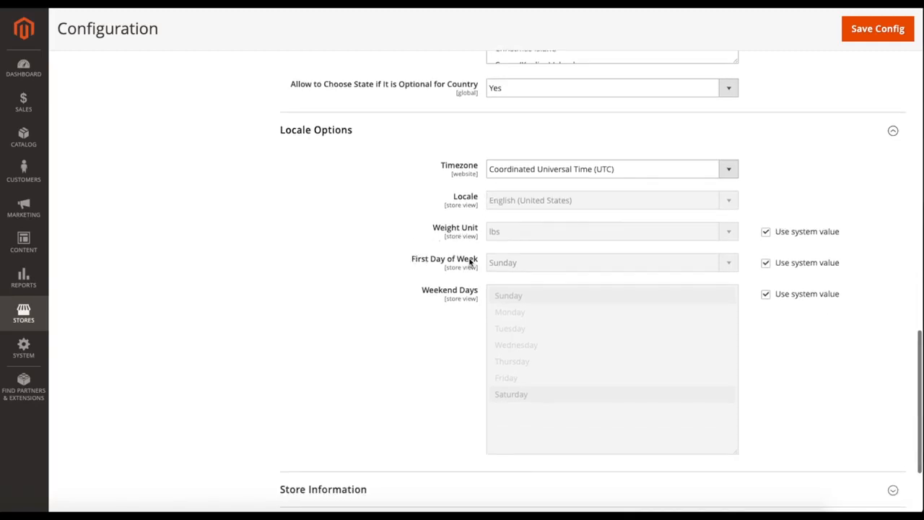
scroll(368, 261, down, 1)
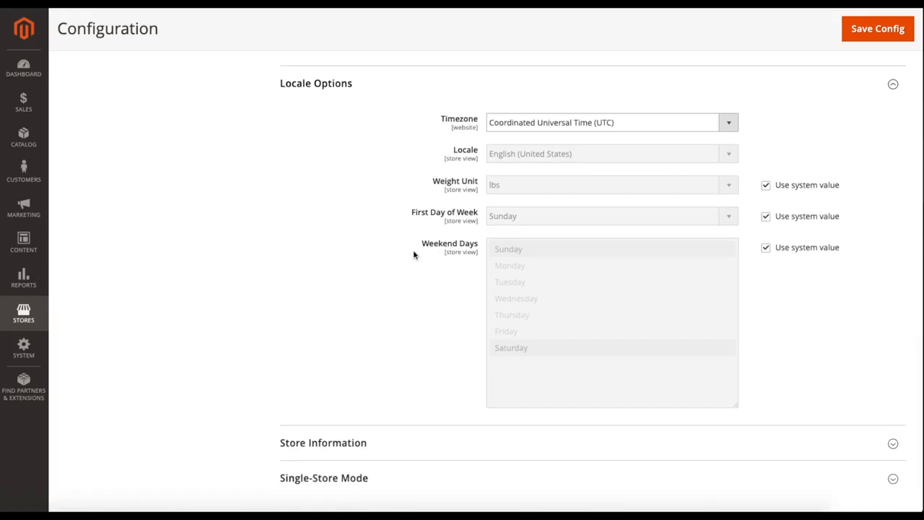
- Expand the Store Information section and examine the store name, phone, hours of operation, address and VAT number fields
scroll(330, 264, down, 2)
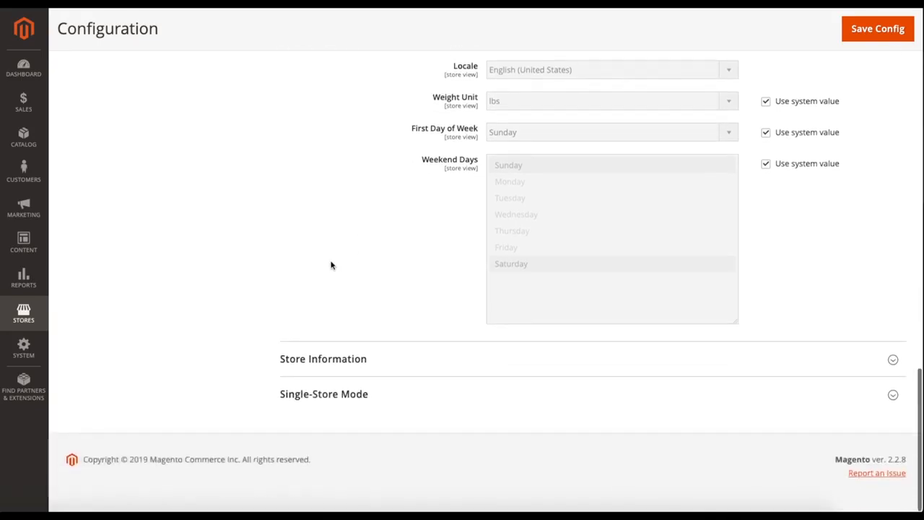
click(387, 356)
scroll(368, 301, down, 3)
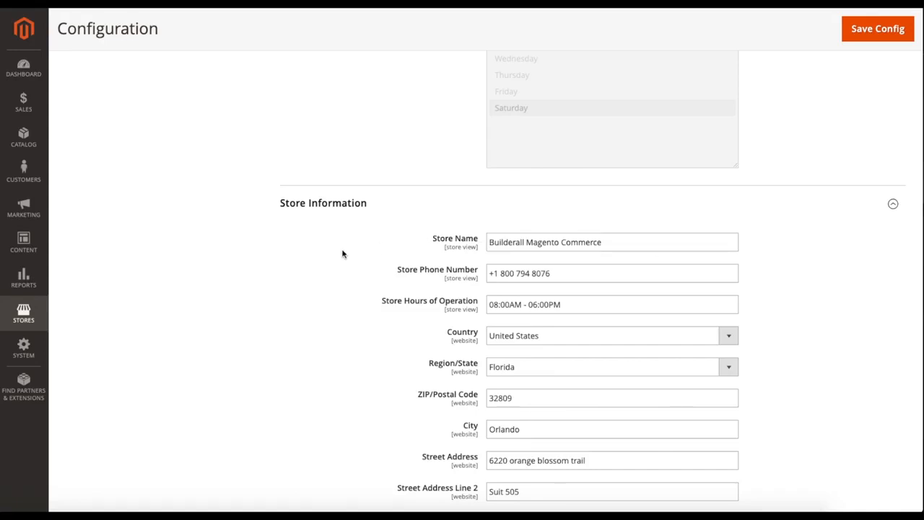
scroll(343, 252, down, 1)
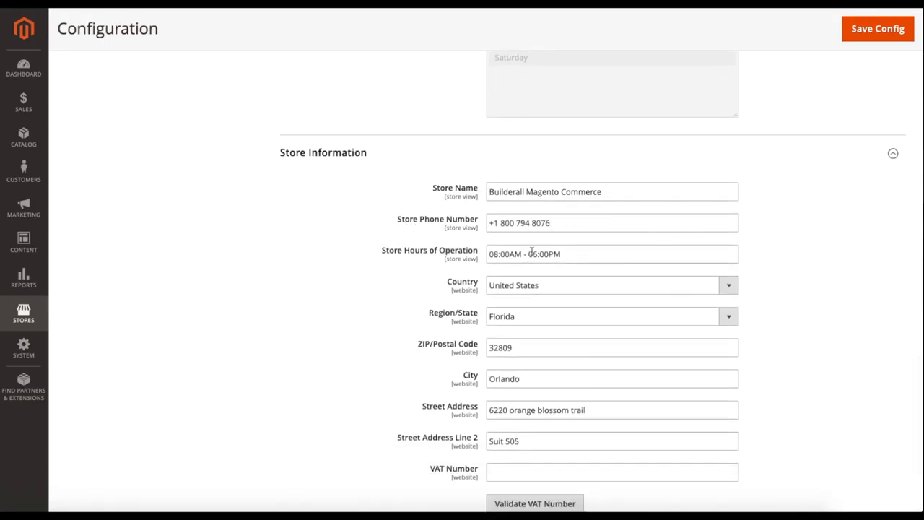
scroll(488, 247, down, 1)
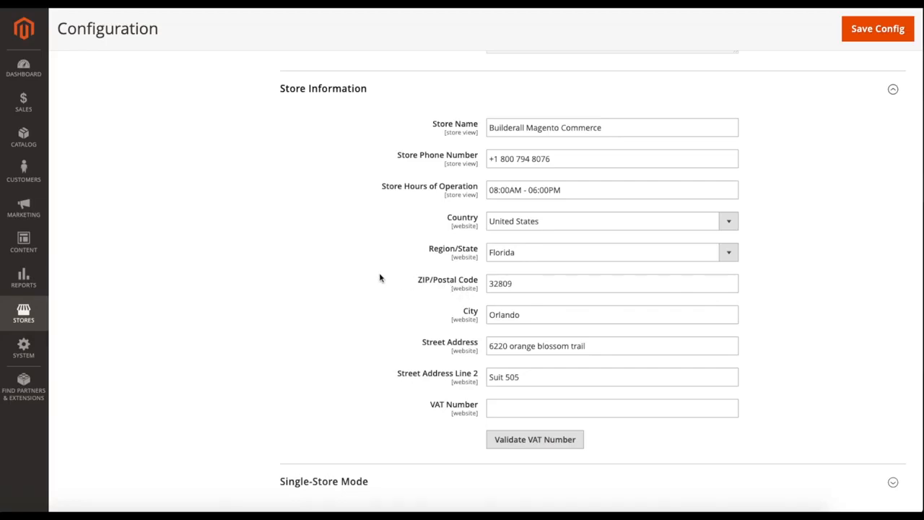
scroll(381, 277, down, 1)
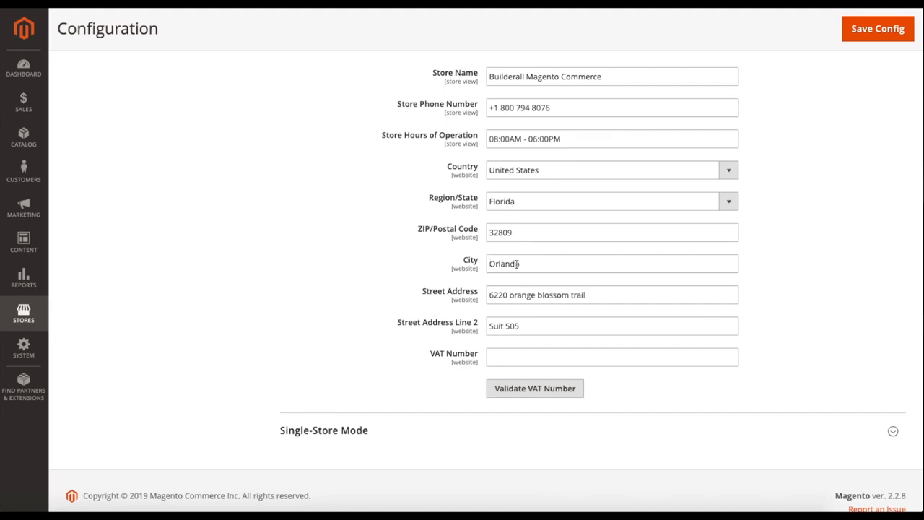
scroll(400, 271, down, 1)
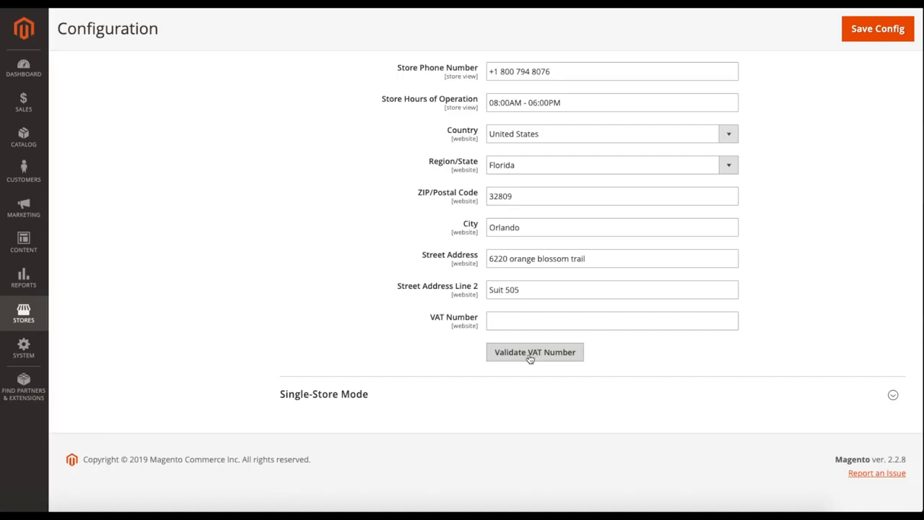
scroll(348, 240, up, 1)
scroll(349, 240, down, 1)
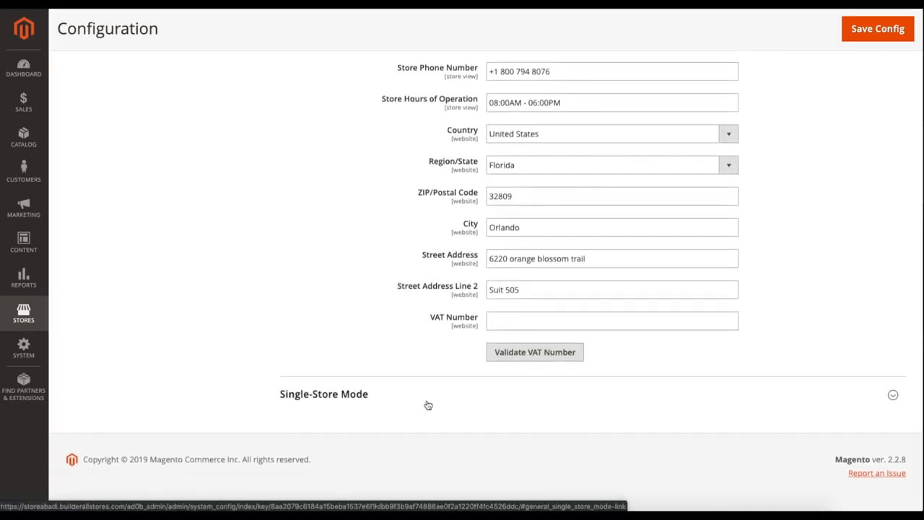
- Expand the Single-Store Mode section and examine the choices for Enable Single-Store Mode, keeping No
click(425, 397)
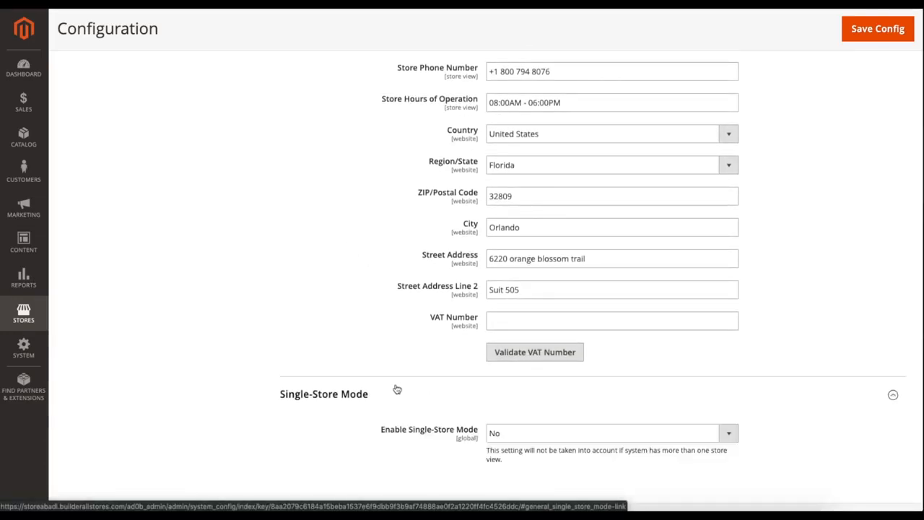
scroll(395, 388, down, 2)
click(500, 365)
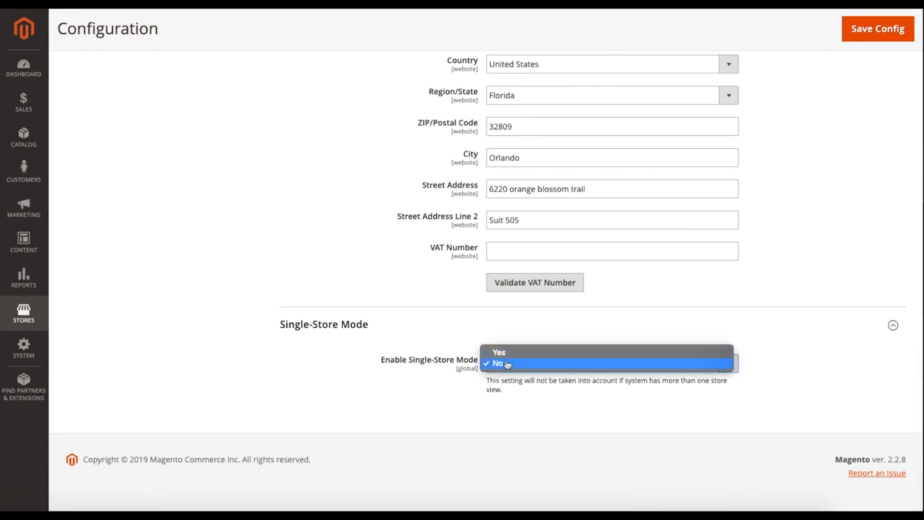
click(507, 364)
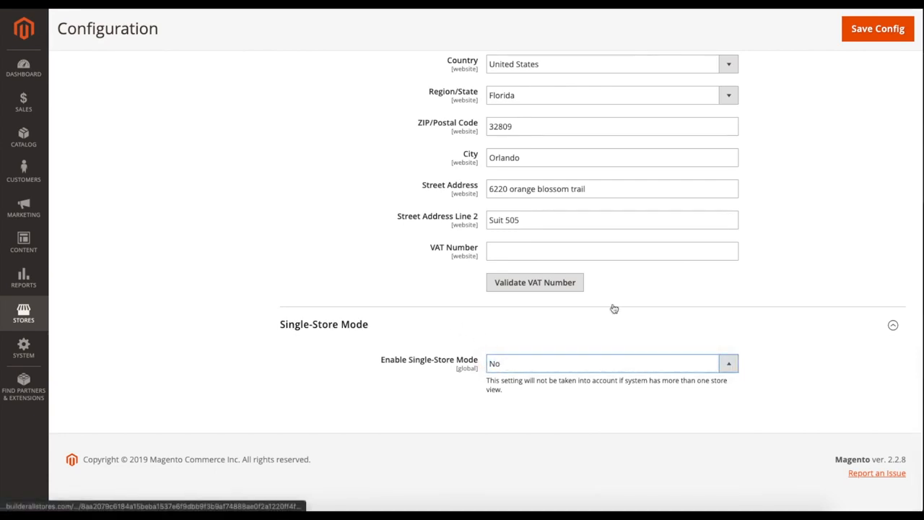
- Look back over the Store Information fields and save the General configuration
scroll(794, 196, up, 2)
scroll(791, 196, up, 3)
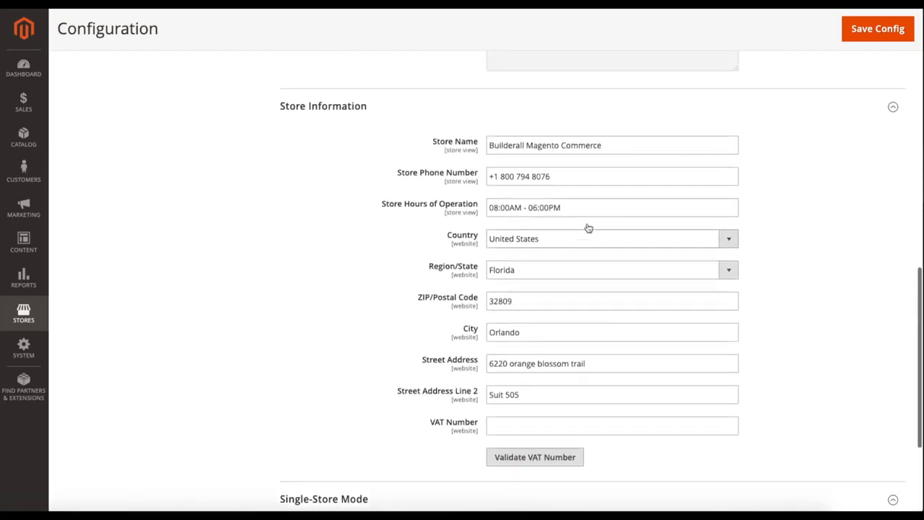
click(894, 31)
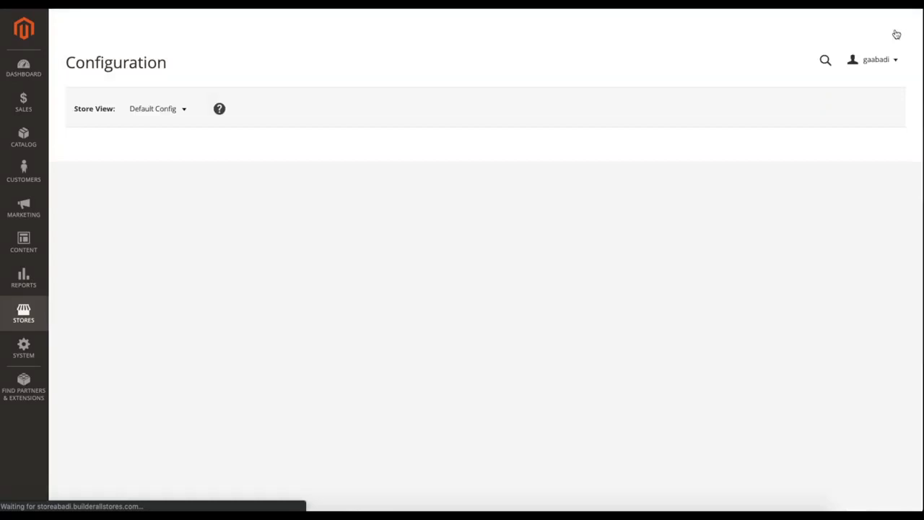